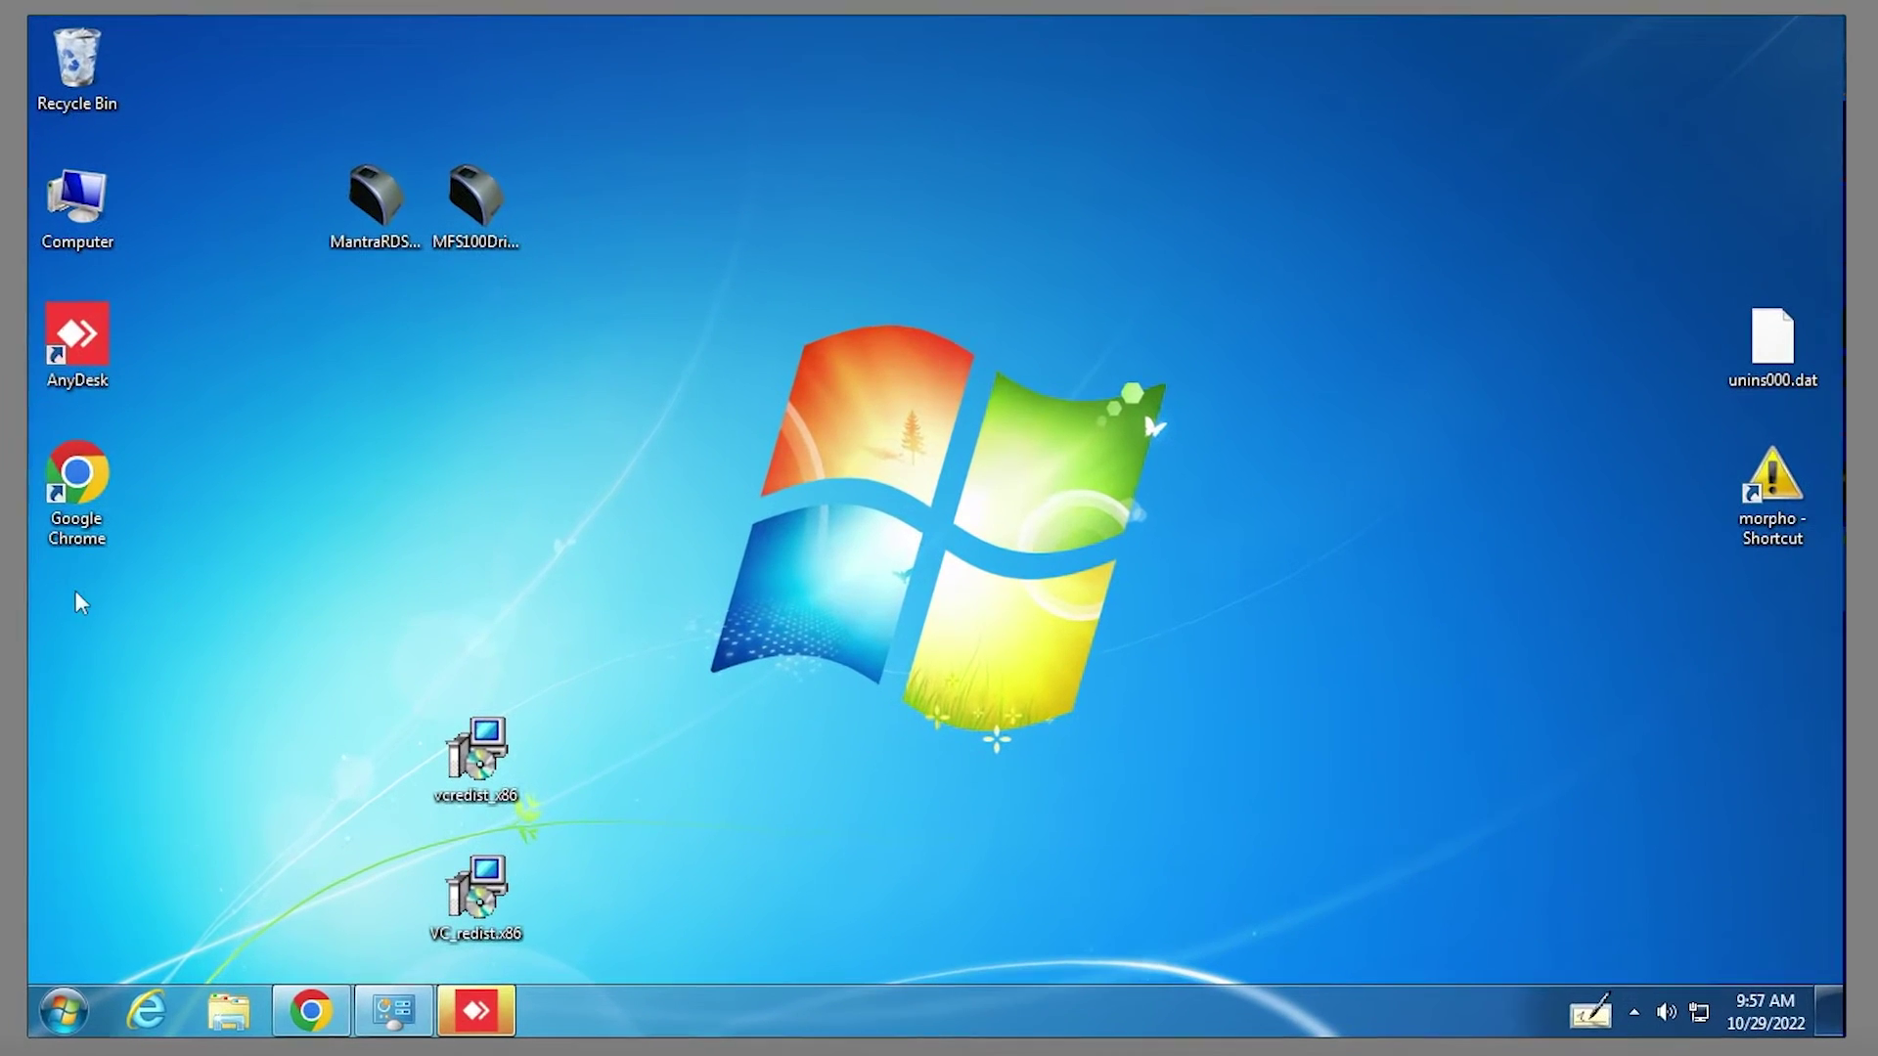
Step: Look over the two Mantra installers on the desktop and the MFS100 RD Service and driver downloads on the Mantra site
click(399, 195)
click(499, 240)
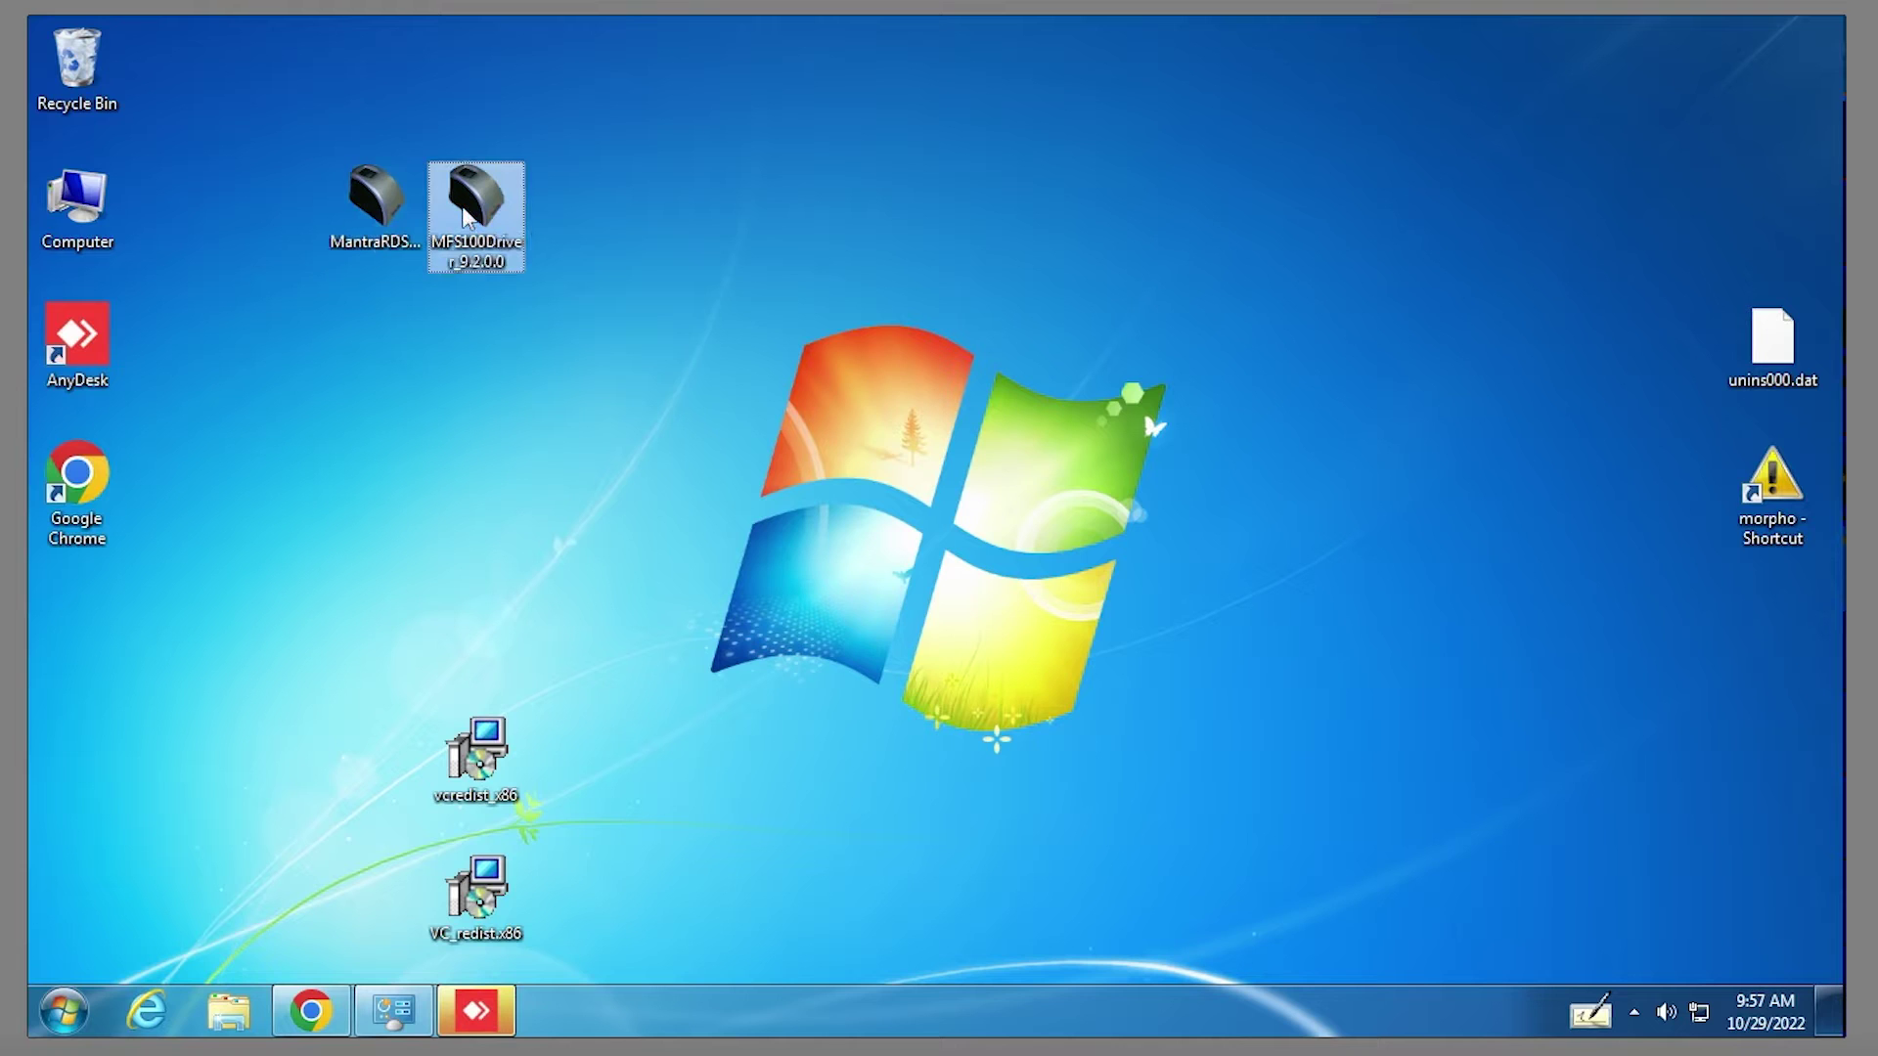
ctrl+click(367, 210)
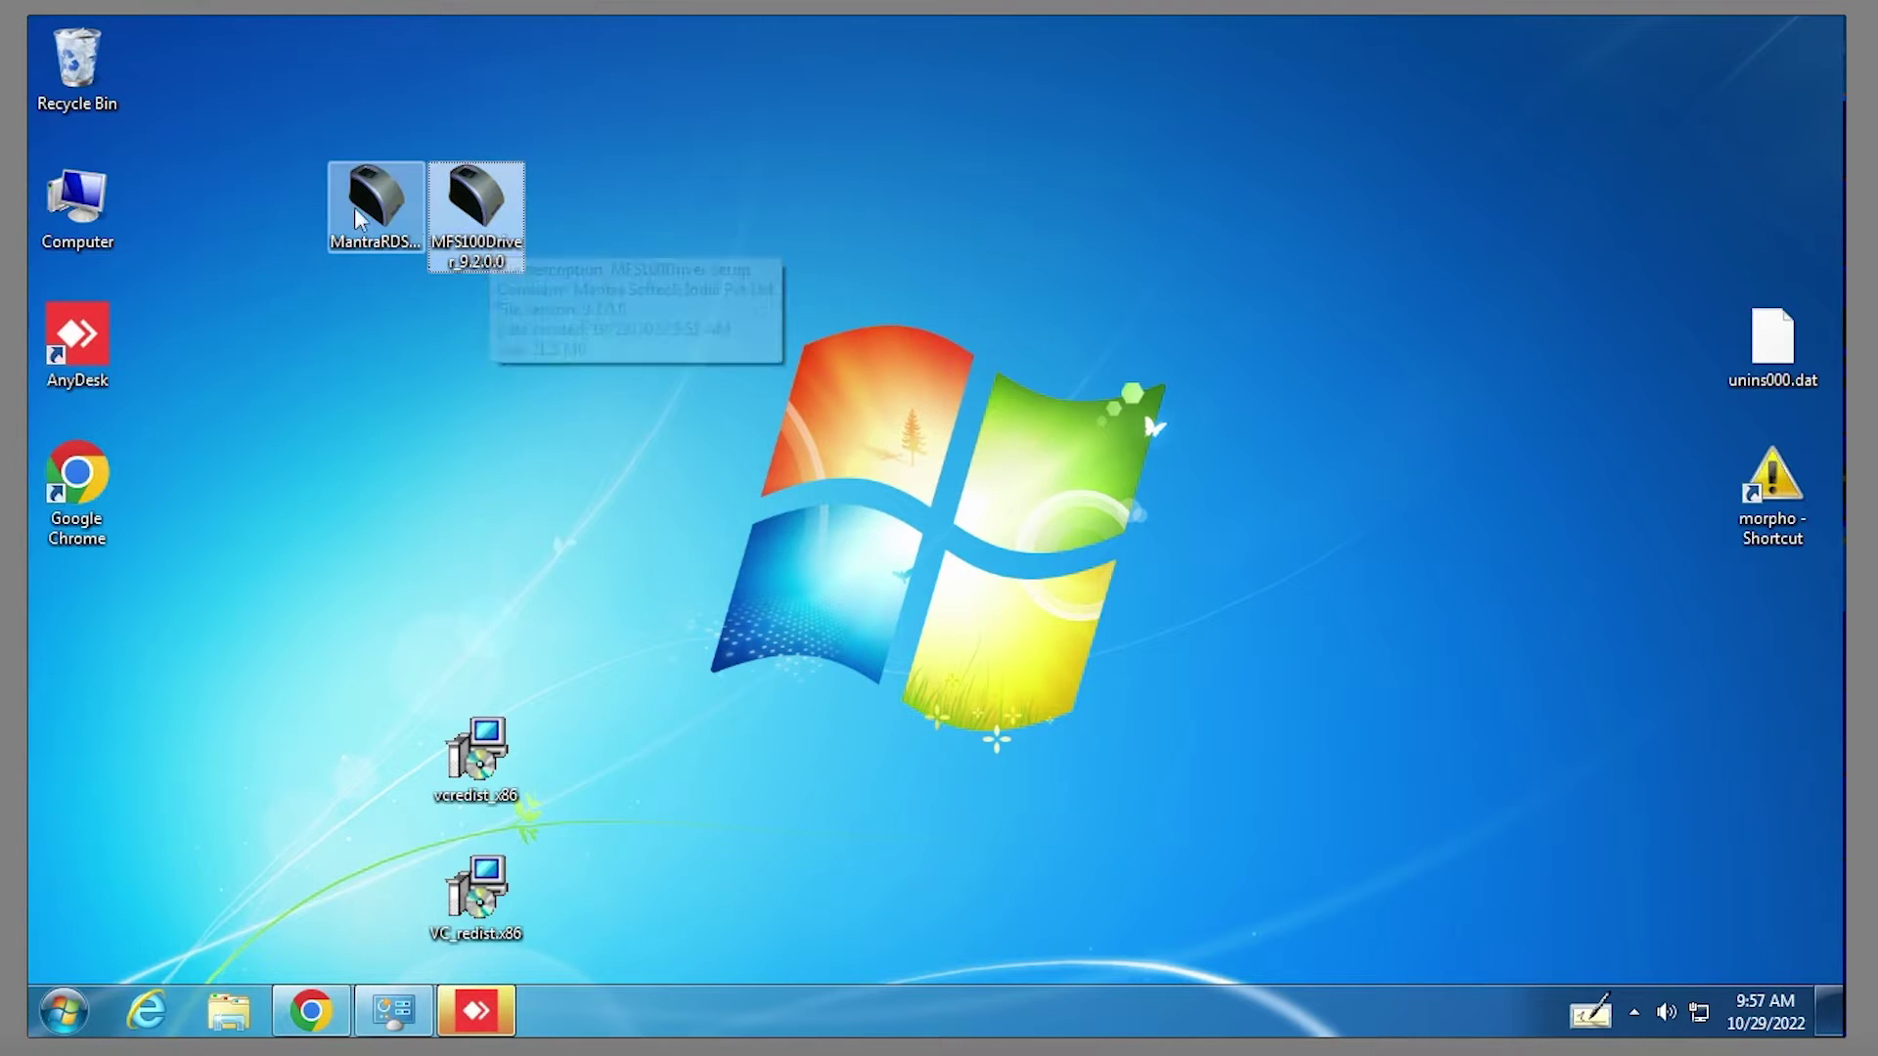
ctrl+click(362, 215)
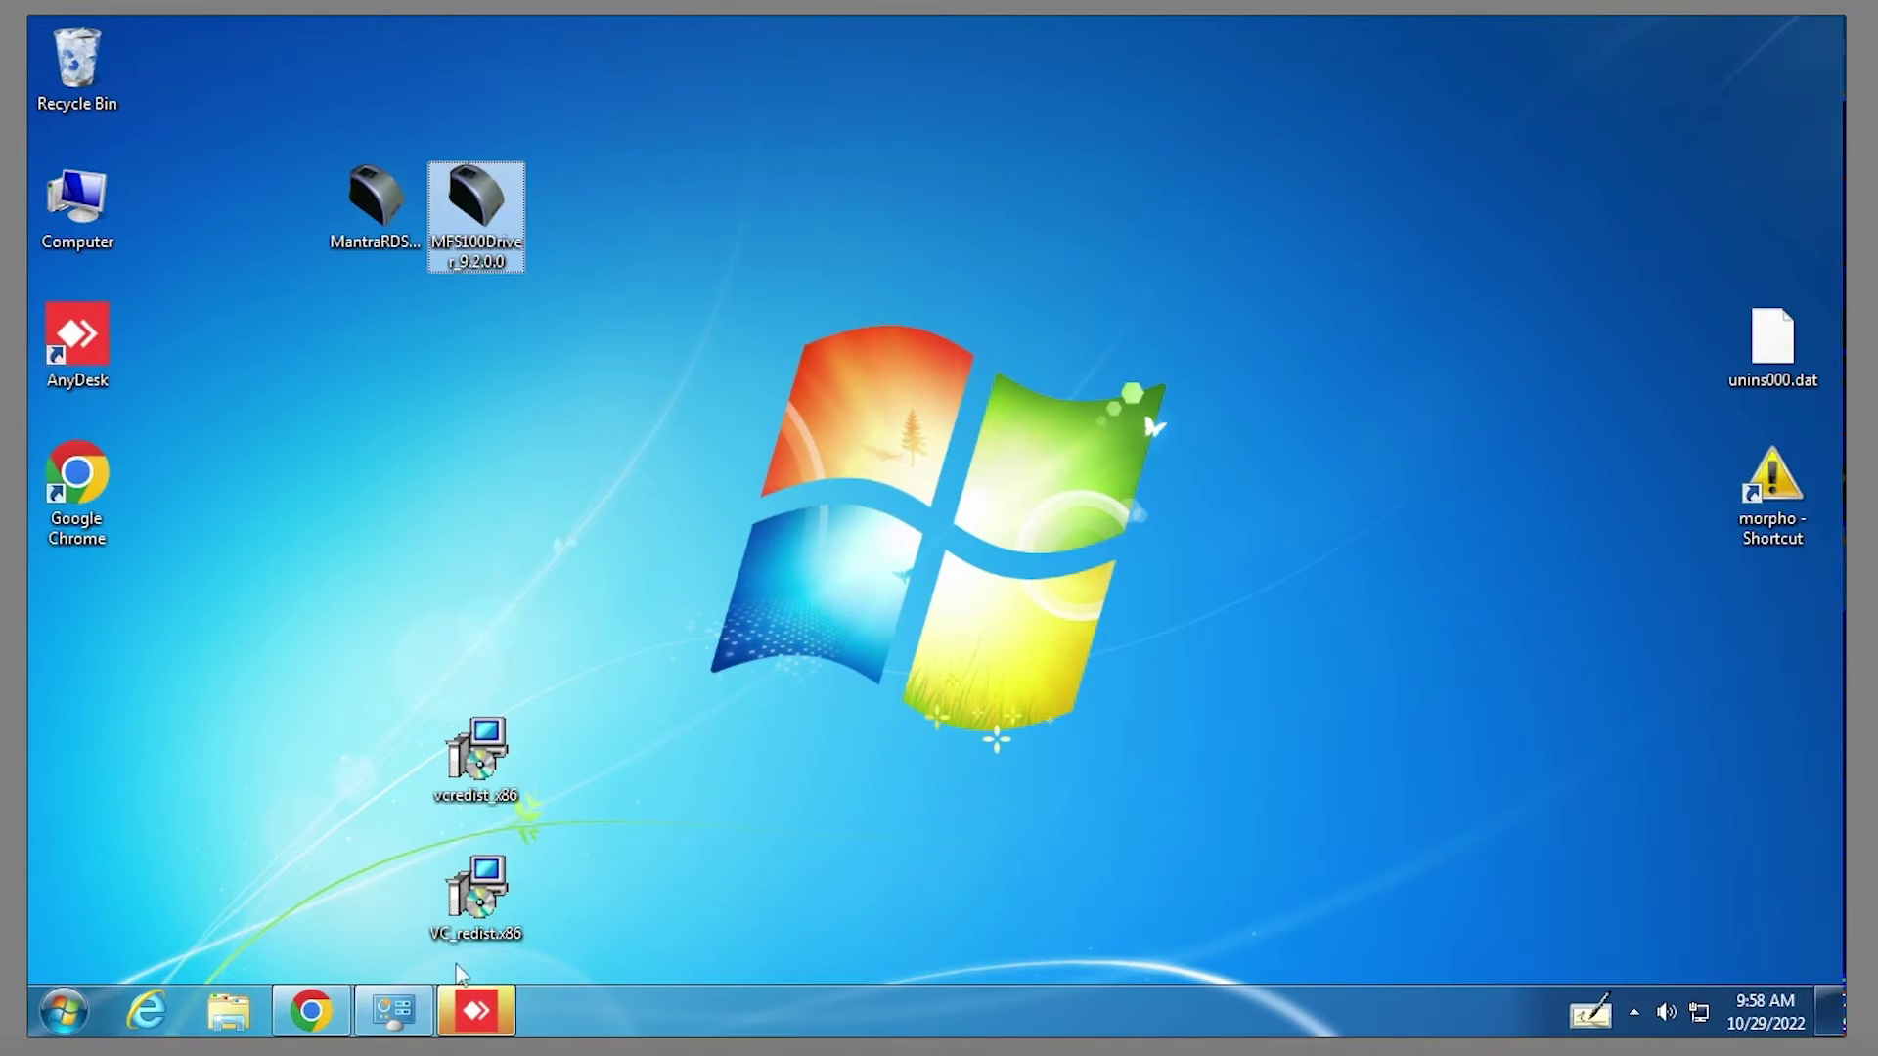
click(311, 1012)
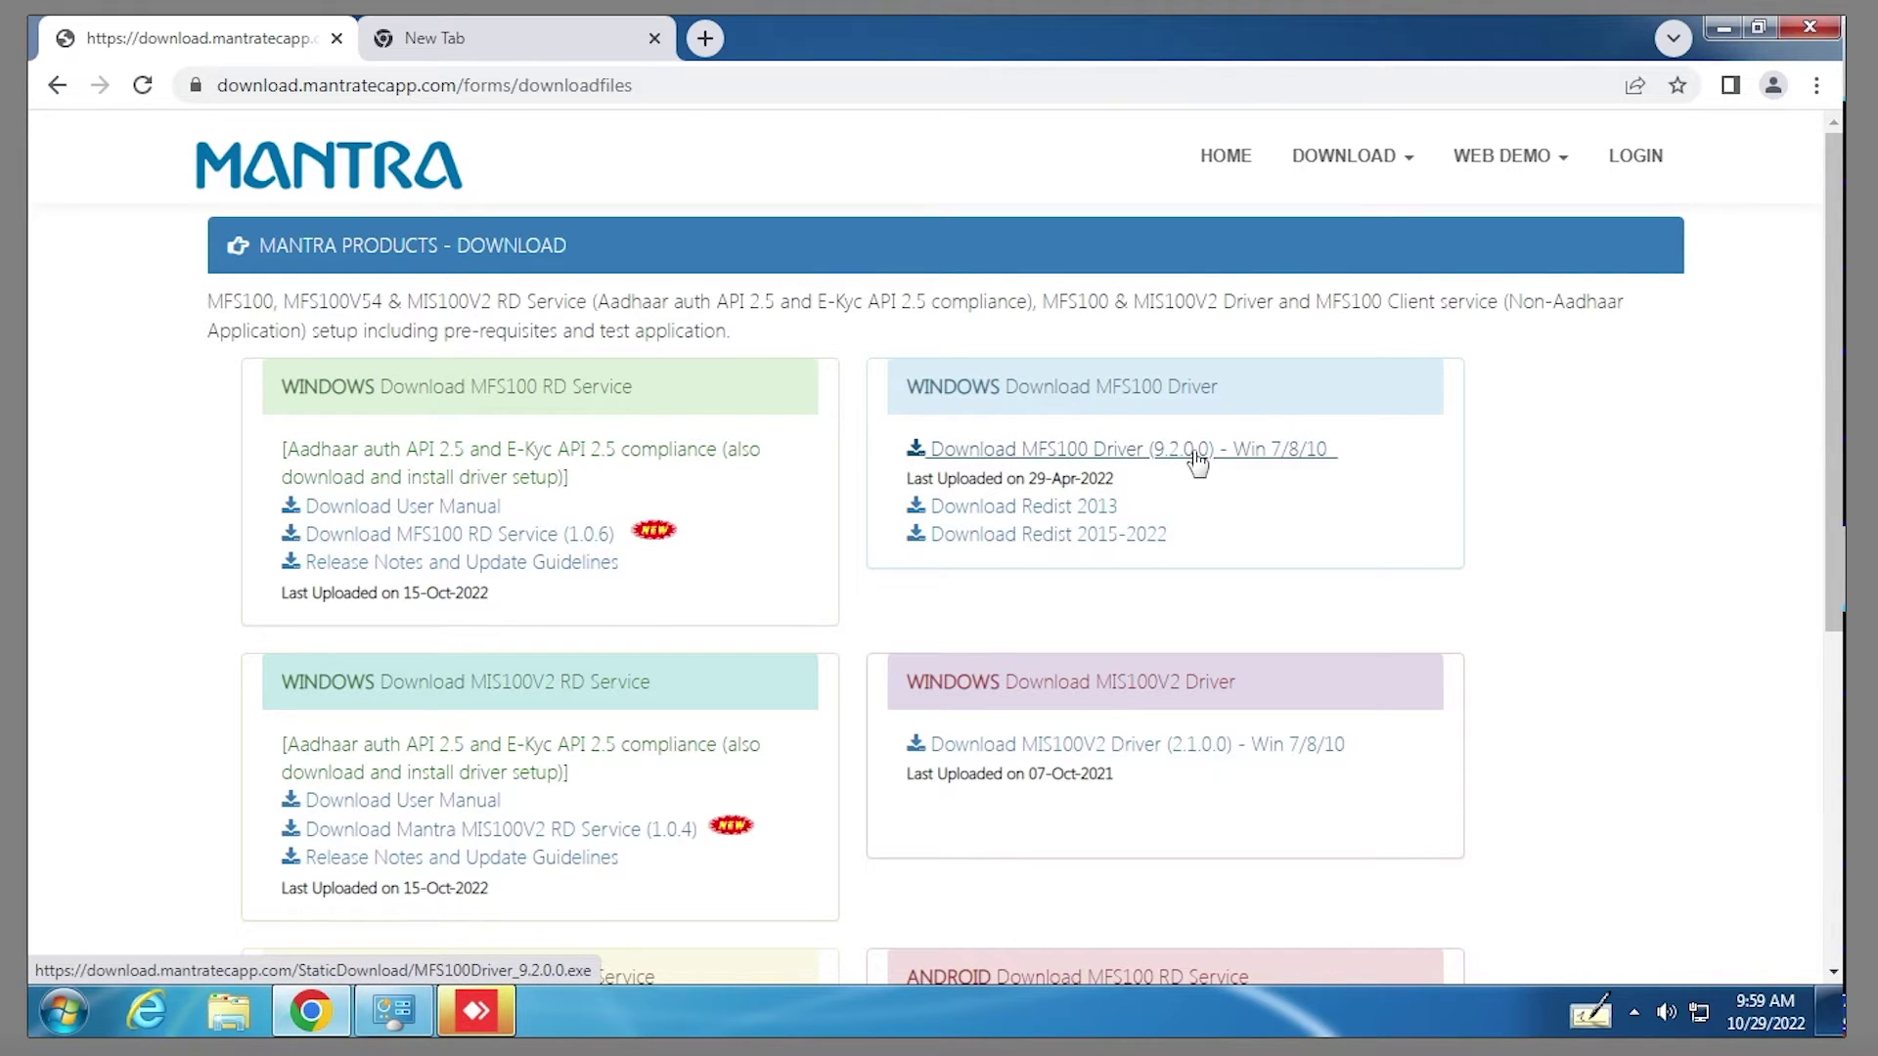
click(1723, 28)
Step: Run the MantraRDService_1.0.6 installer as administrator, allow the changes and finish its setup wizard
click(372, 203)
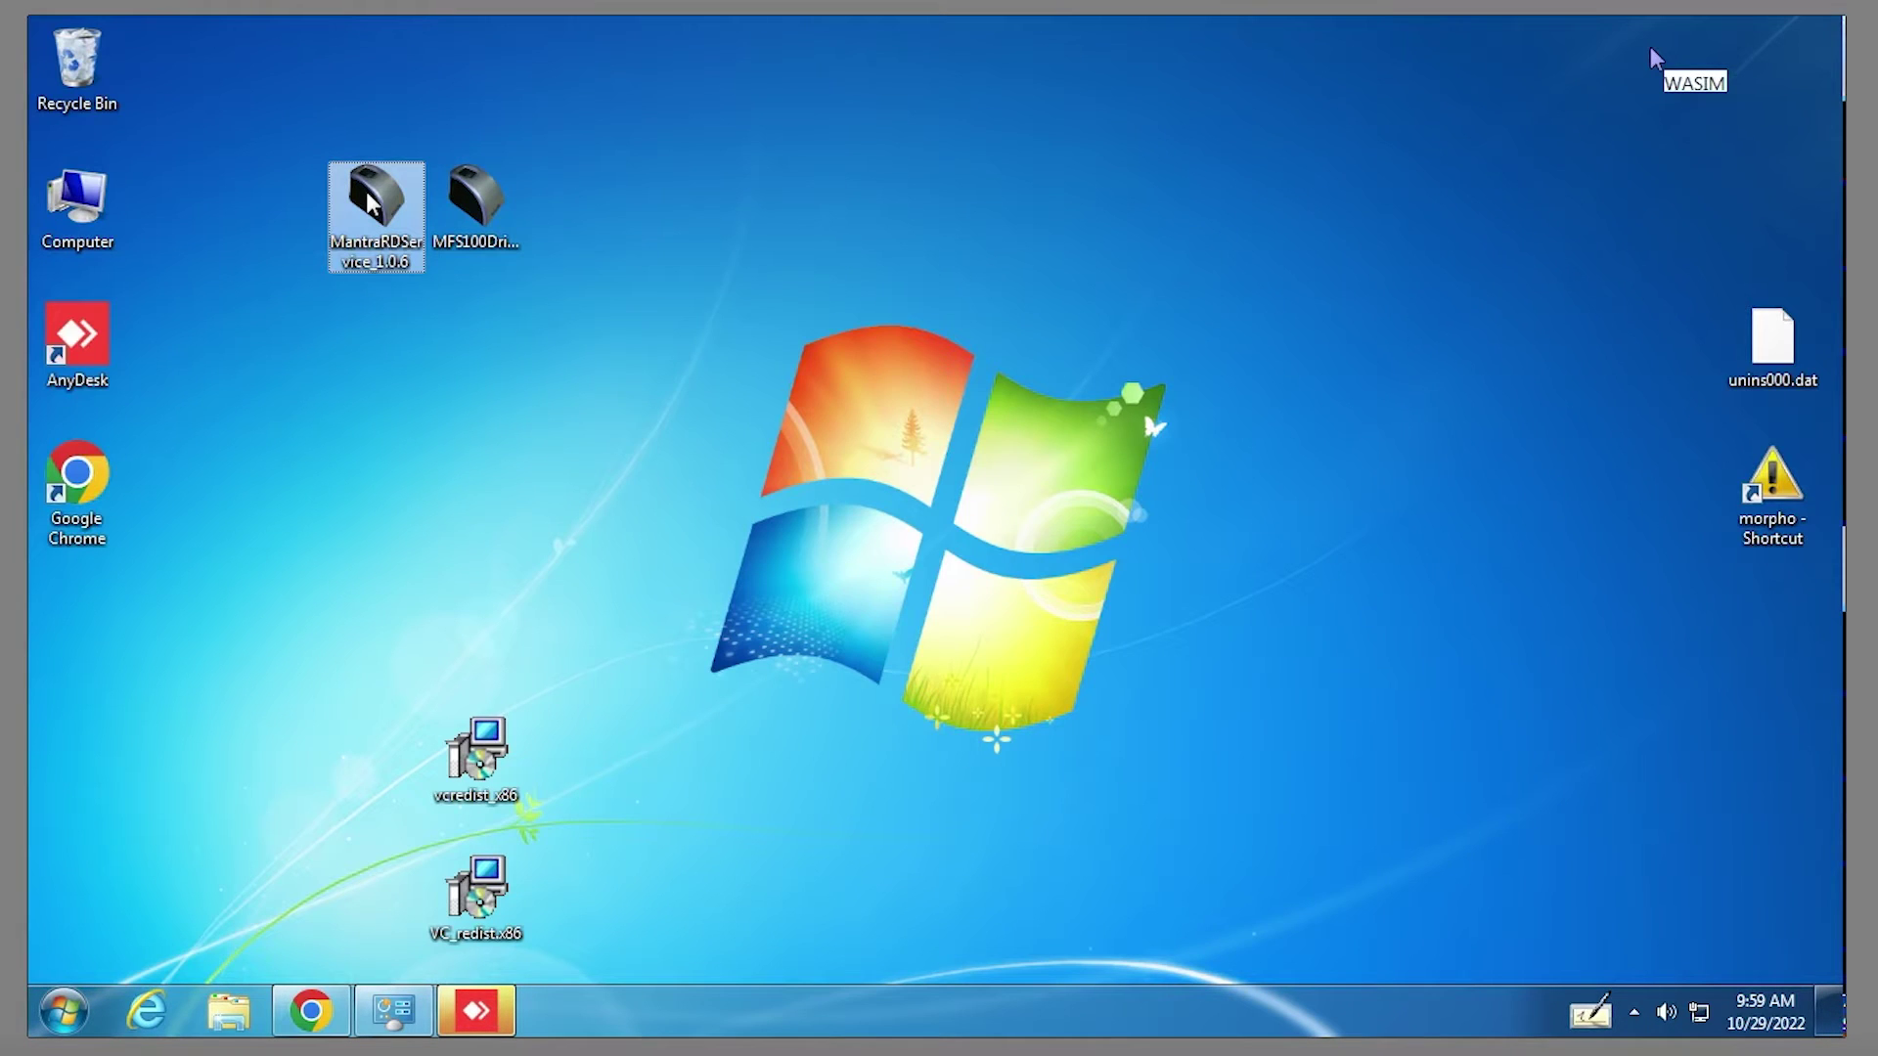
click(484, 213)
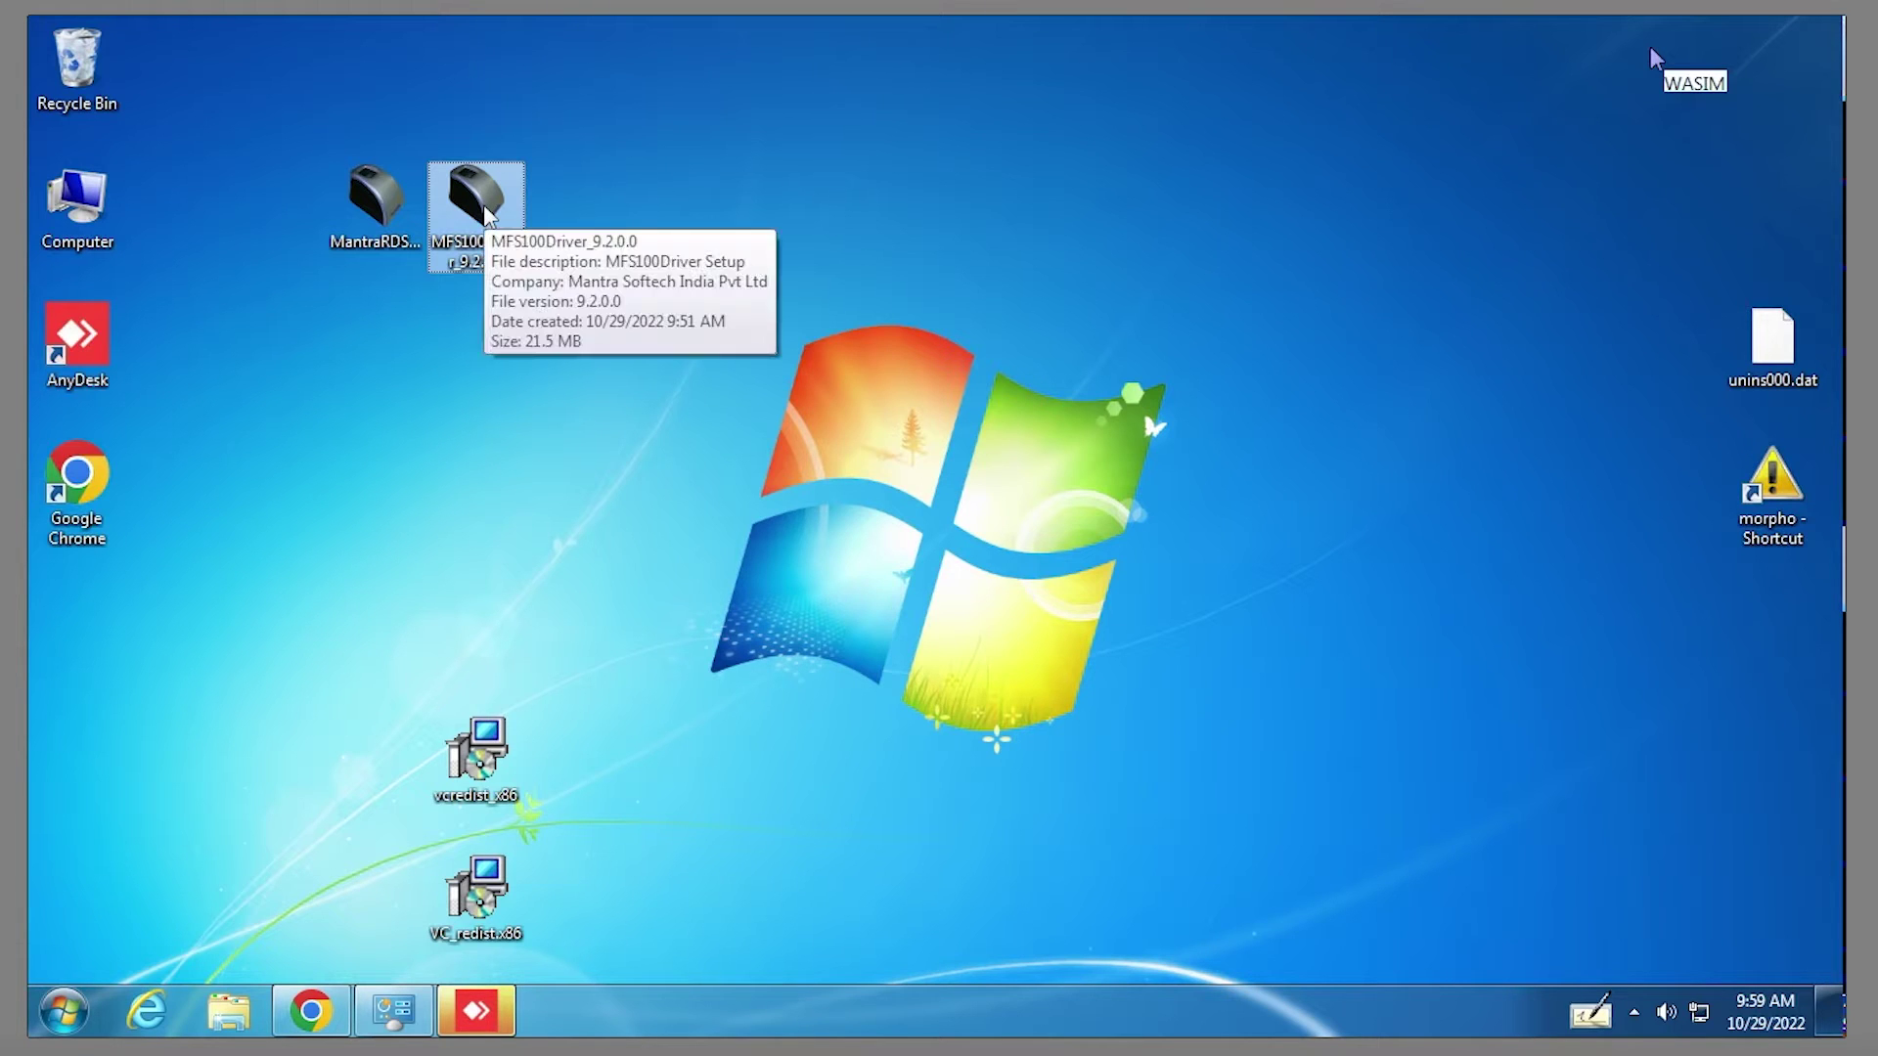
click(386, 210)
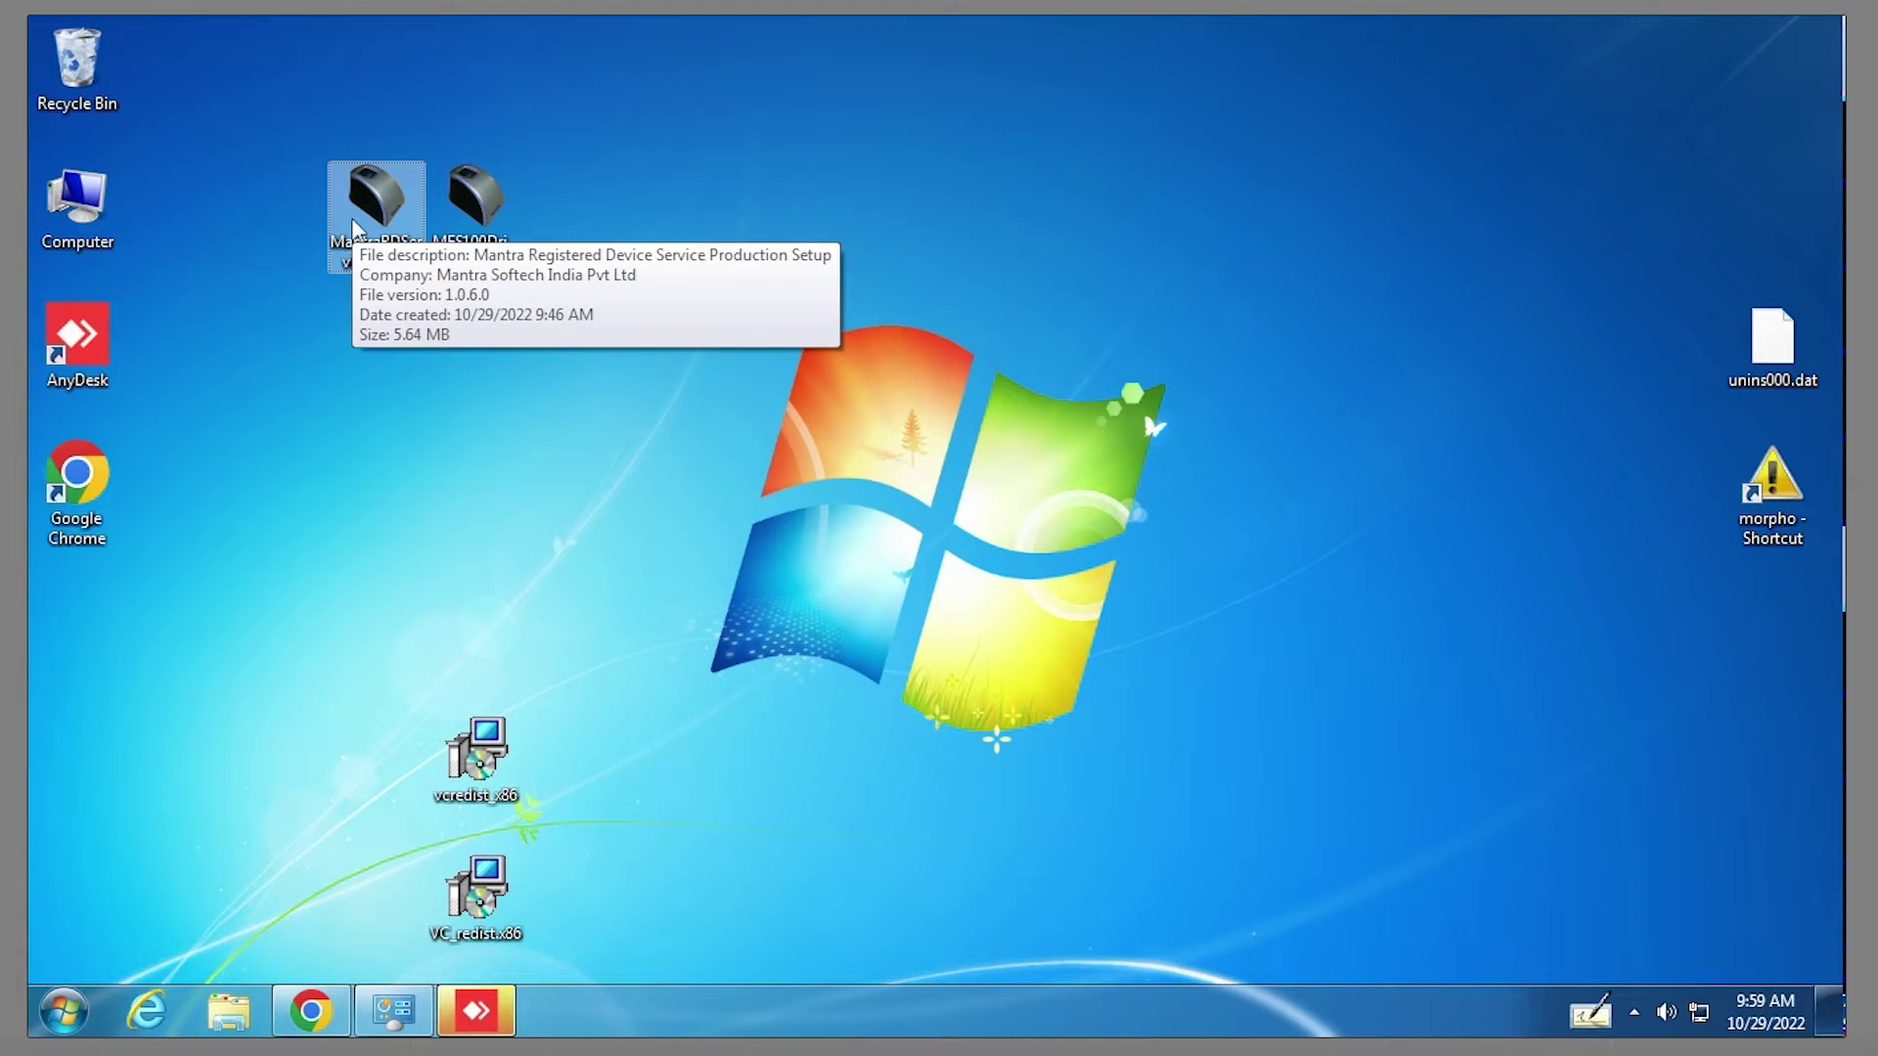
right_click(354, 230)
click(171, 276)
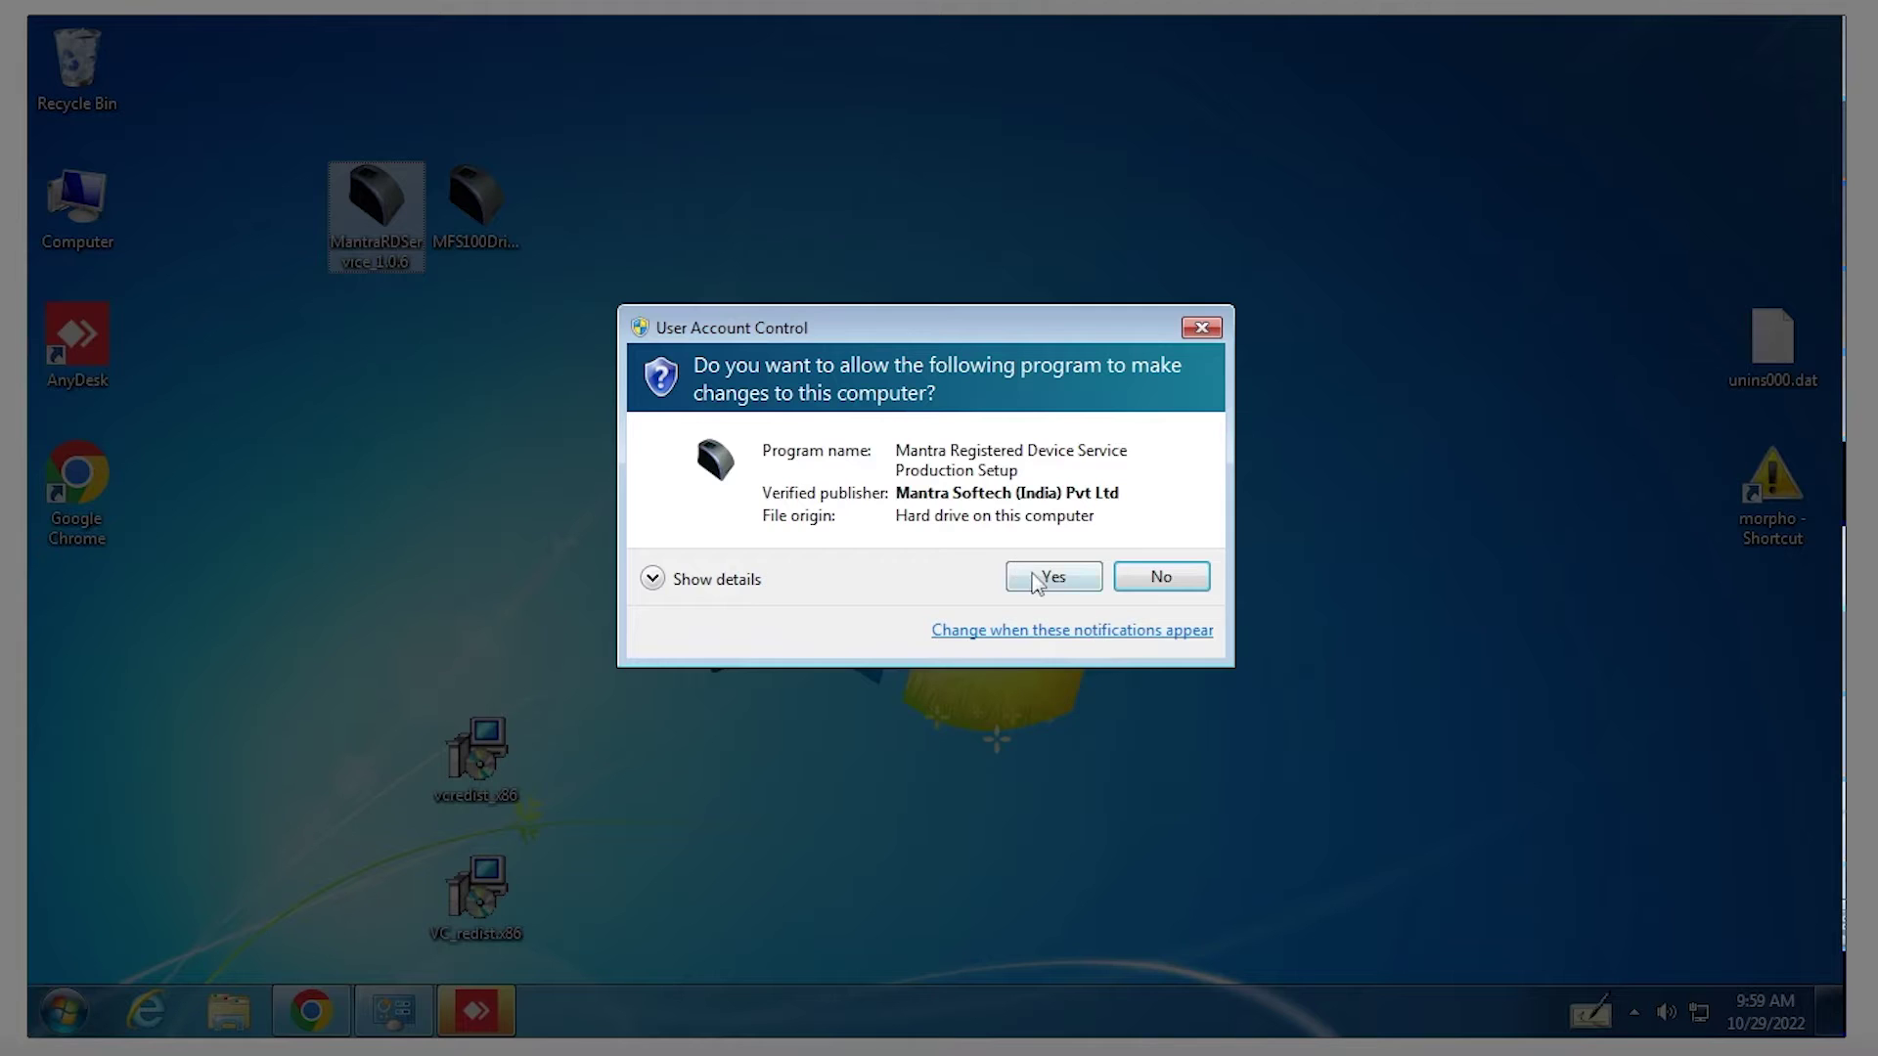
click(1036, 583)
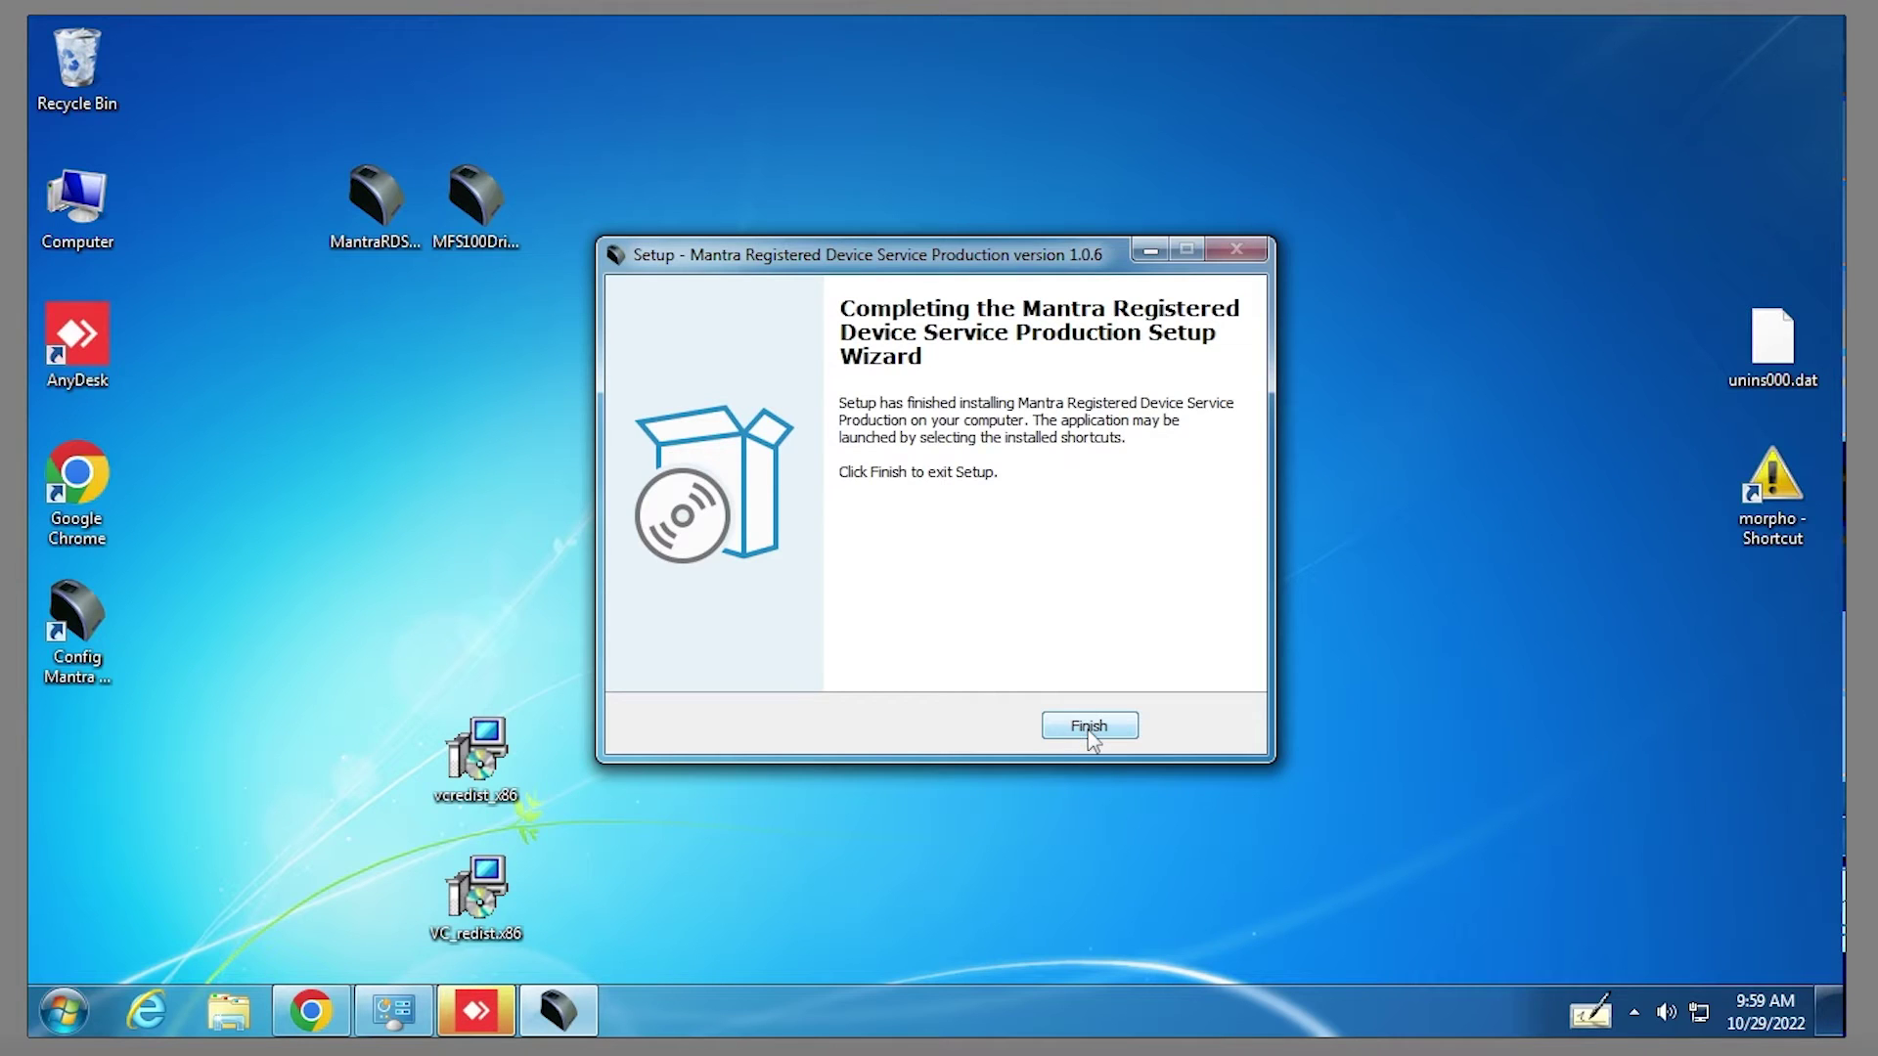
click(1089, 725)
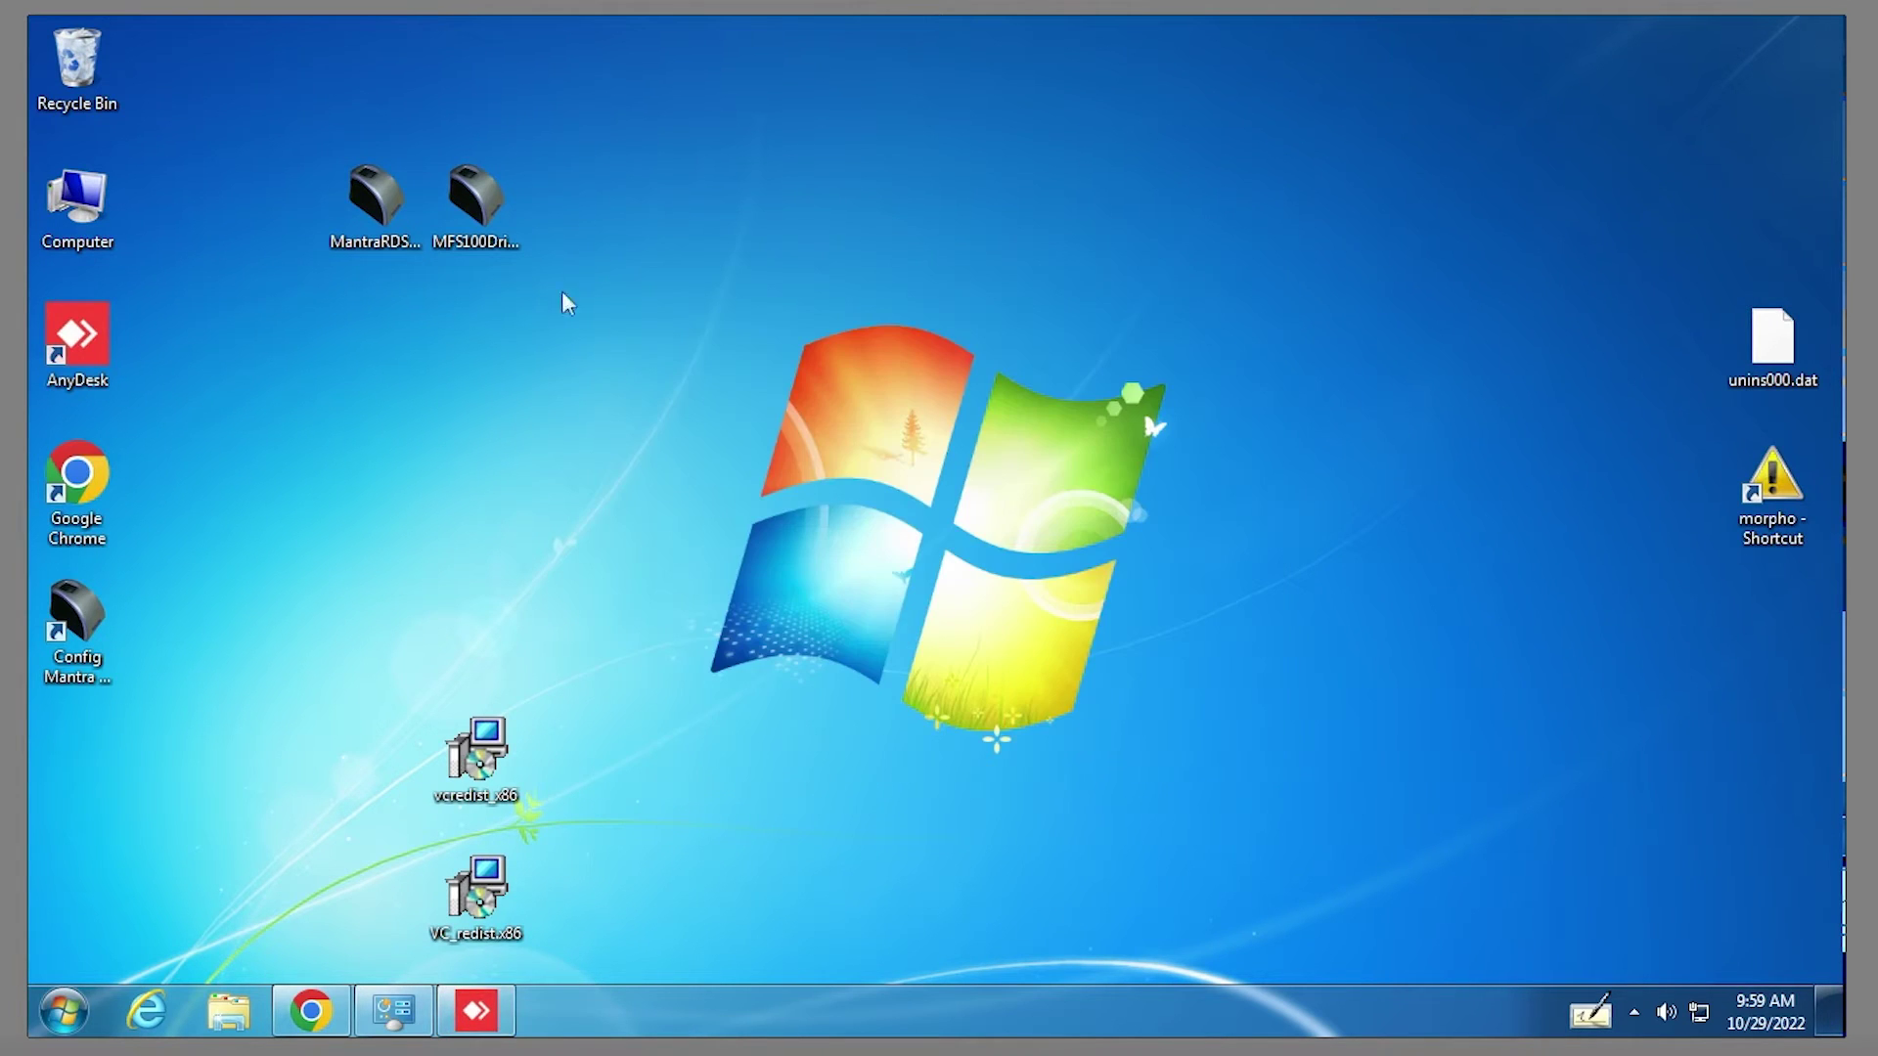
Step: Start the MFS100Driver_9.2.0.0 setup as administrator and check the additional tasks on its Ready to Install page
right_click(494, 201)
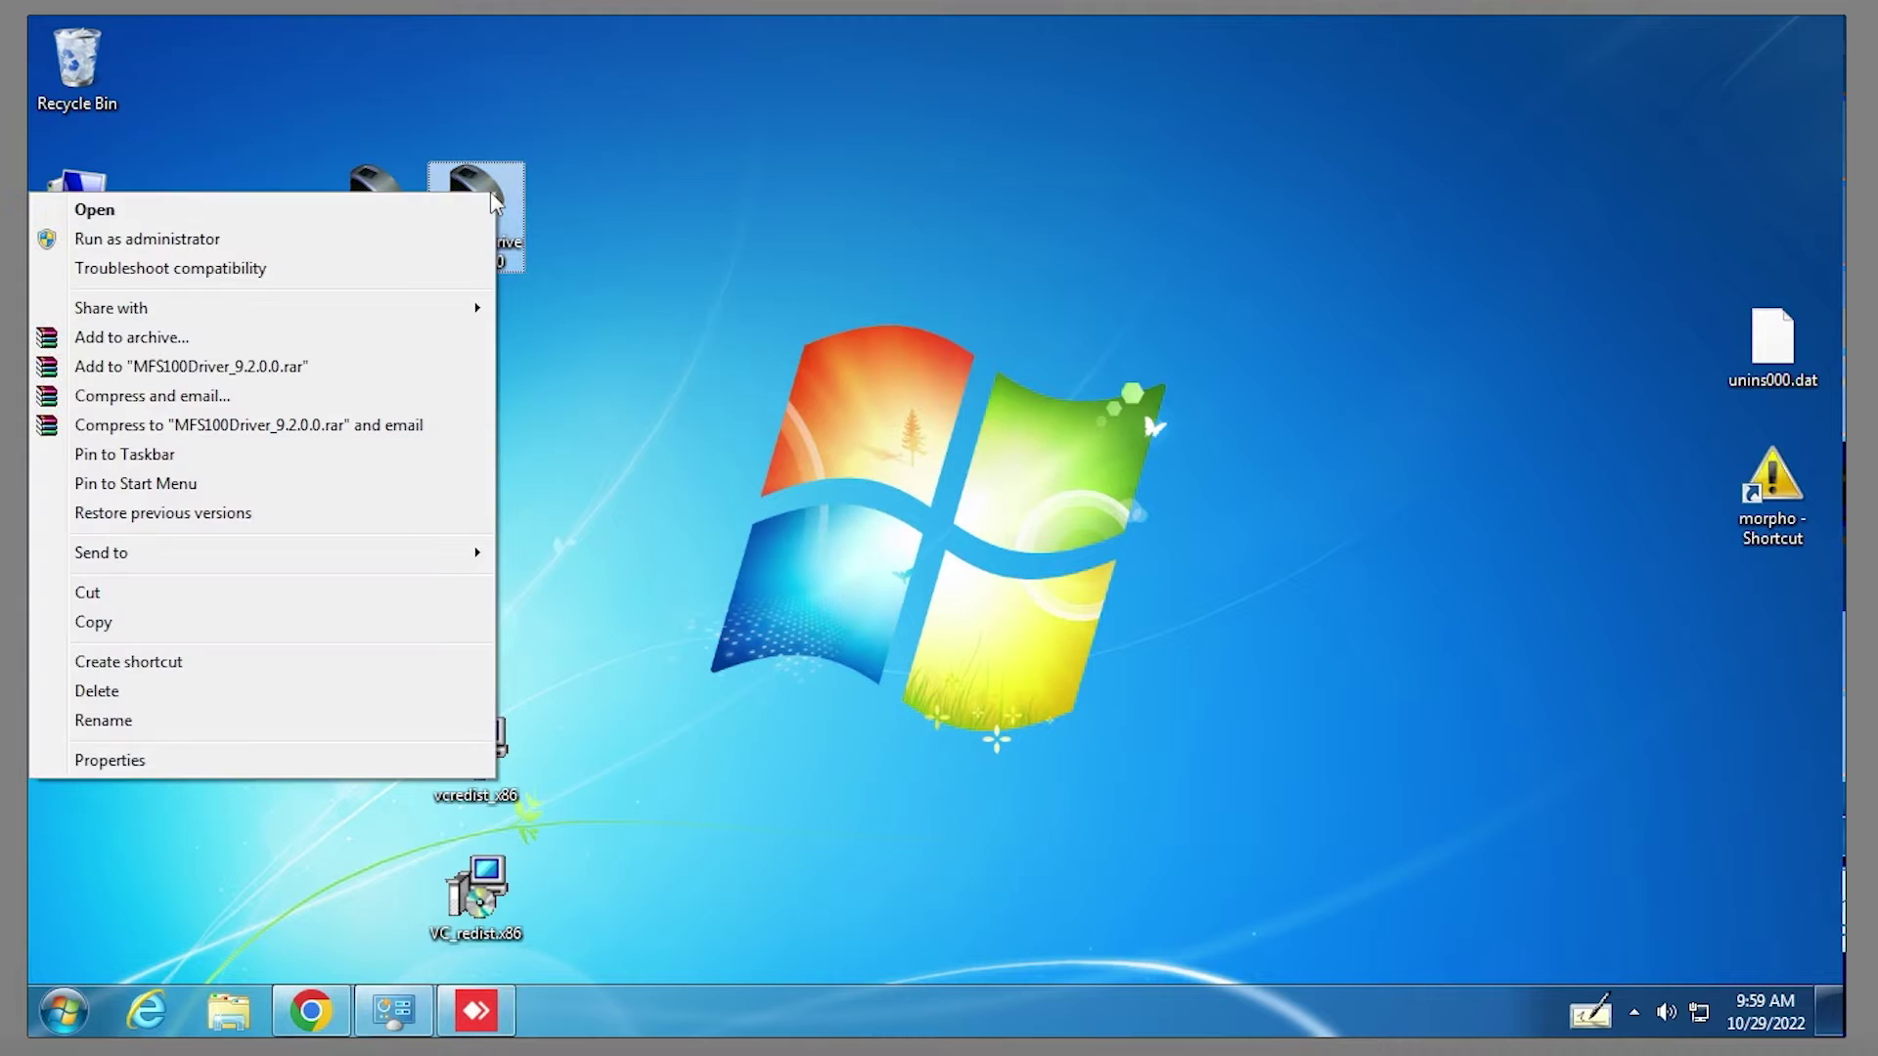
click(175, 247)
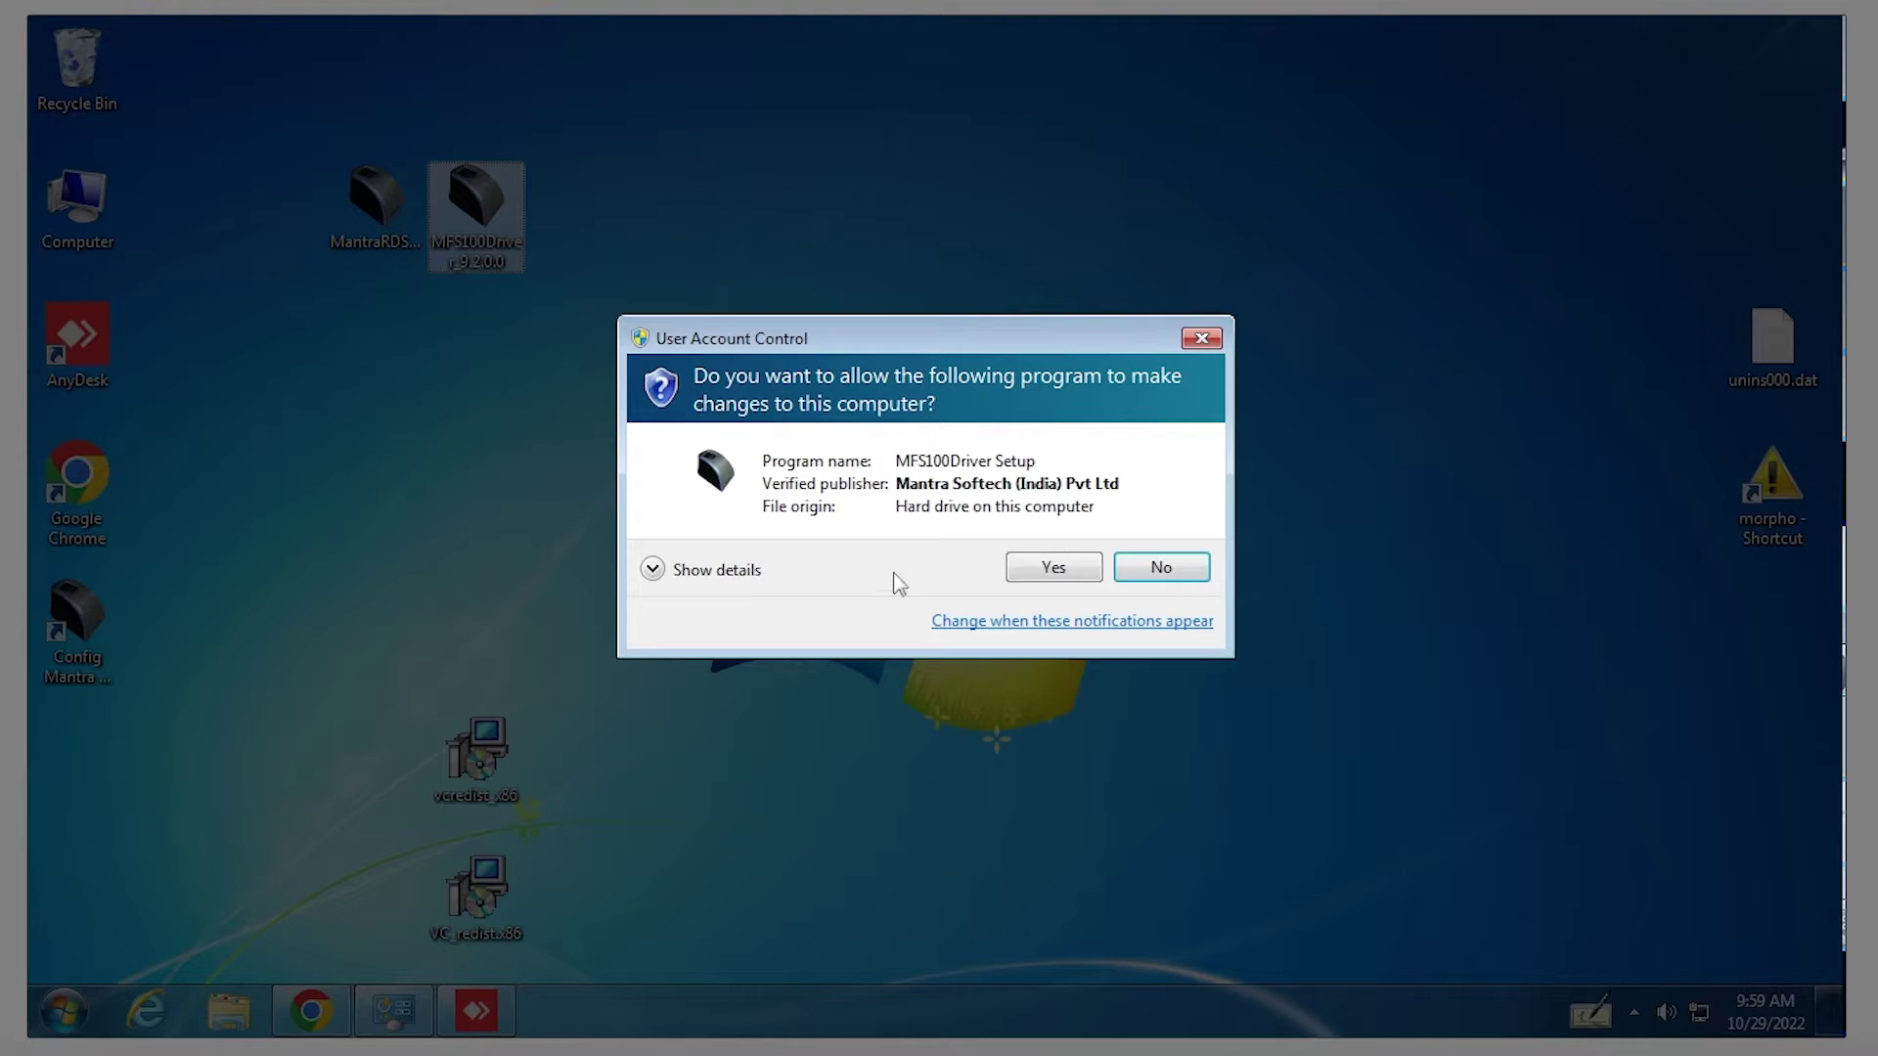
click(1053, 572)
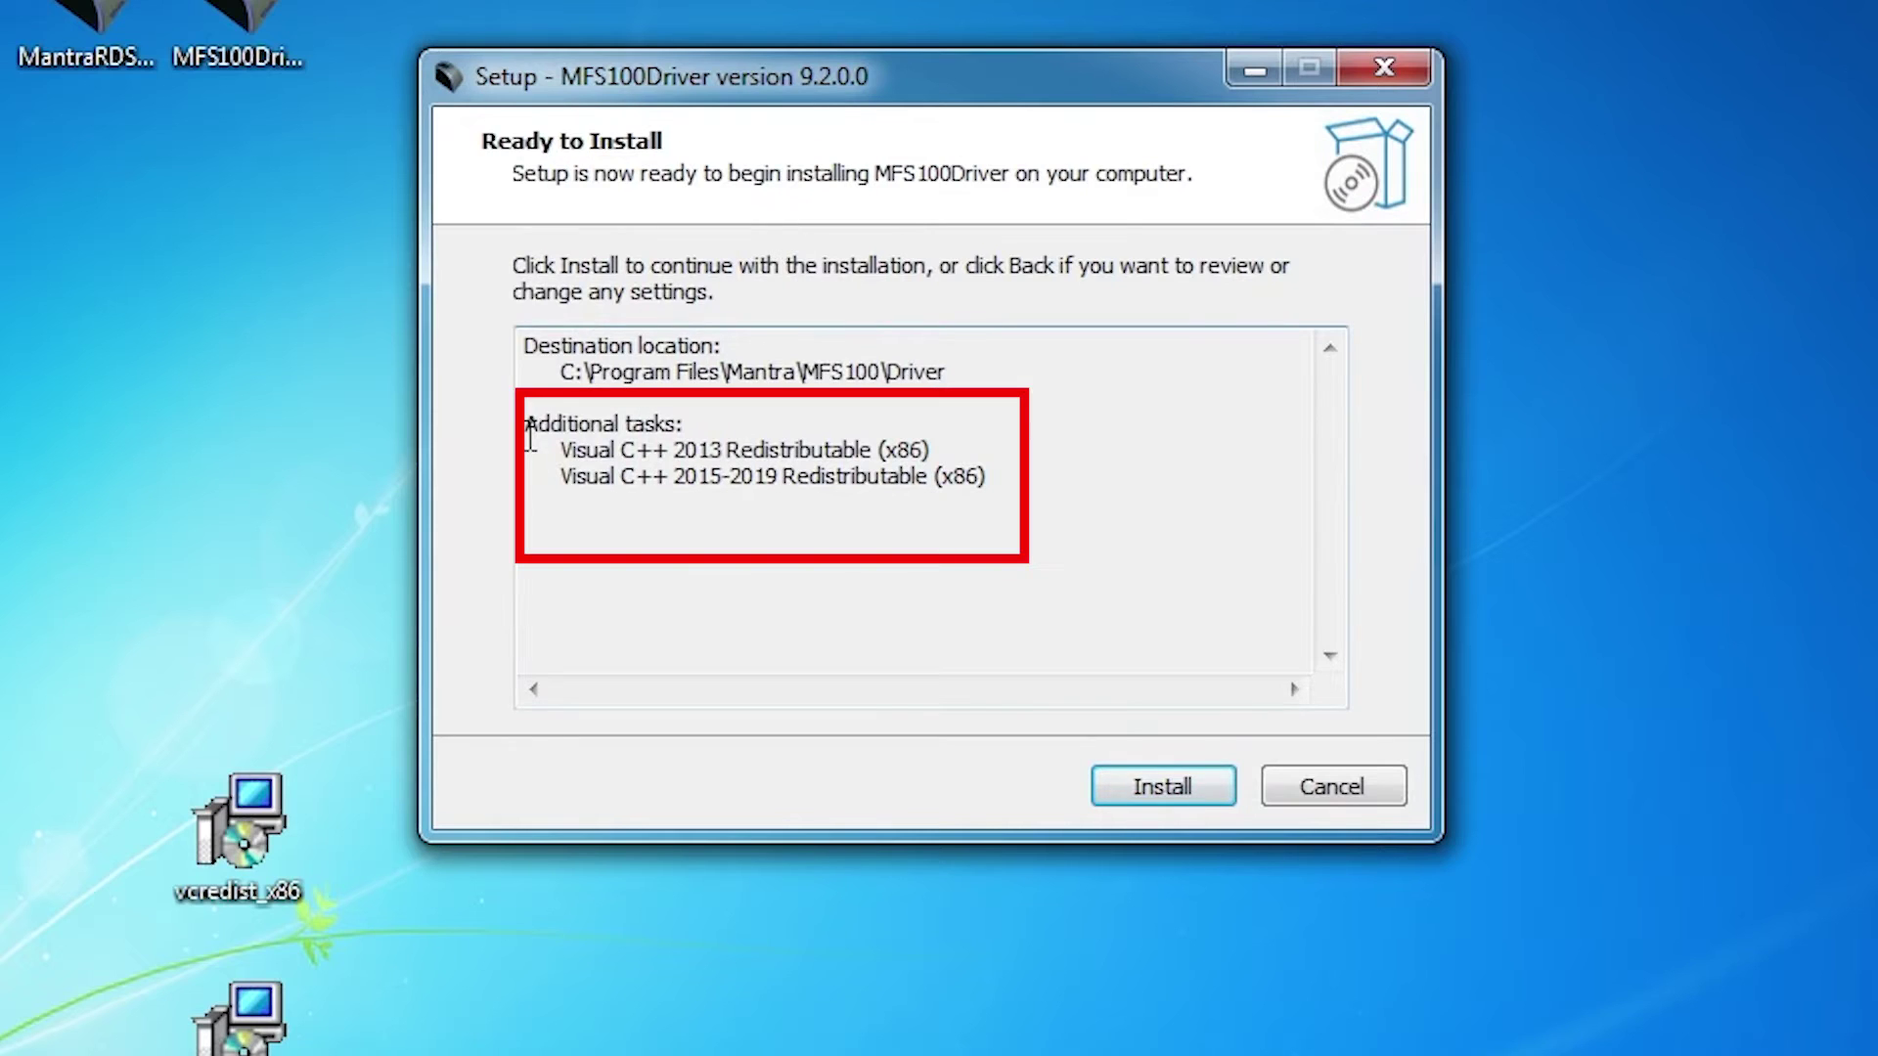
drag(527, 428, 679, 428)
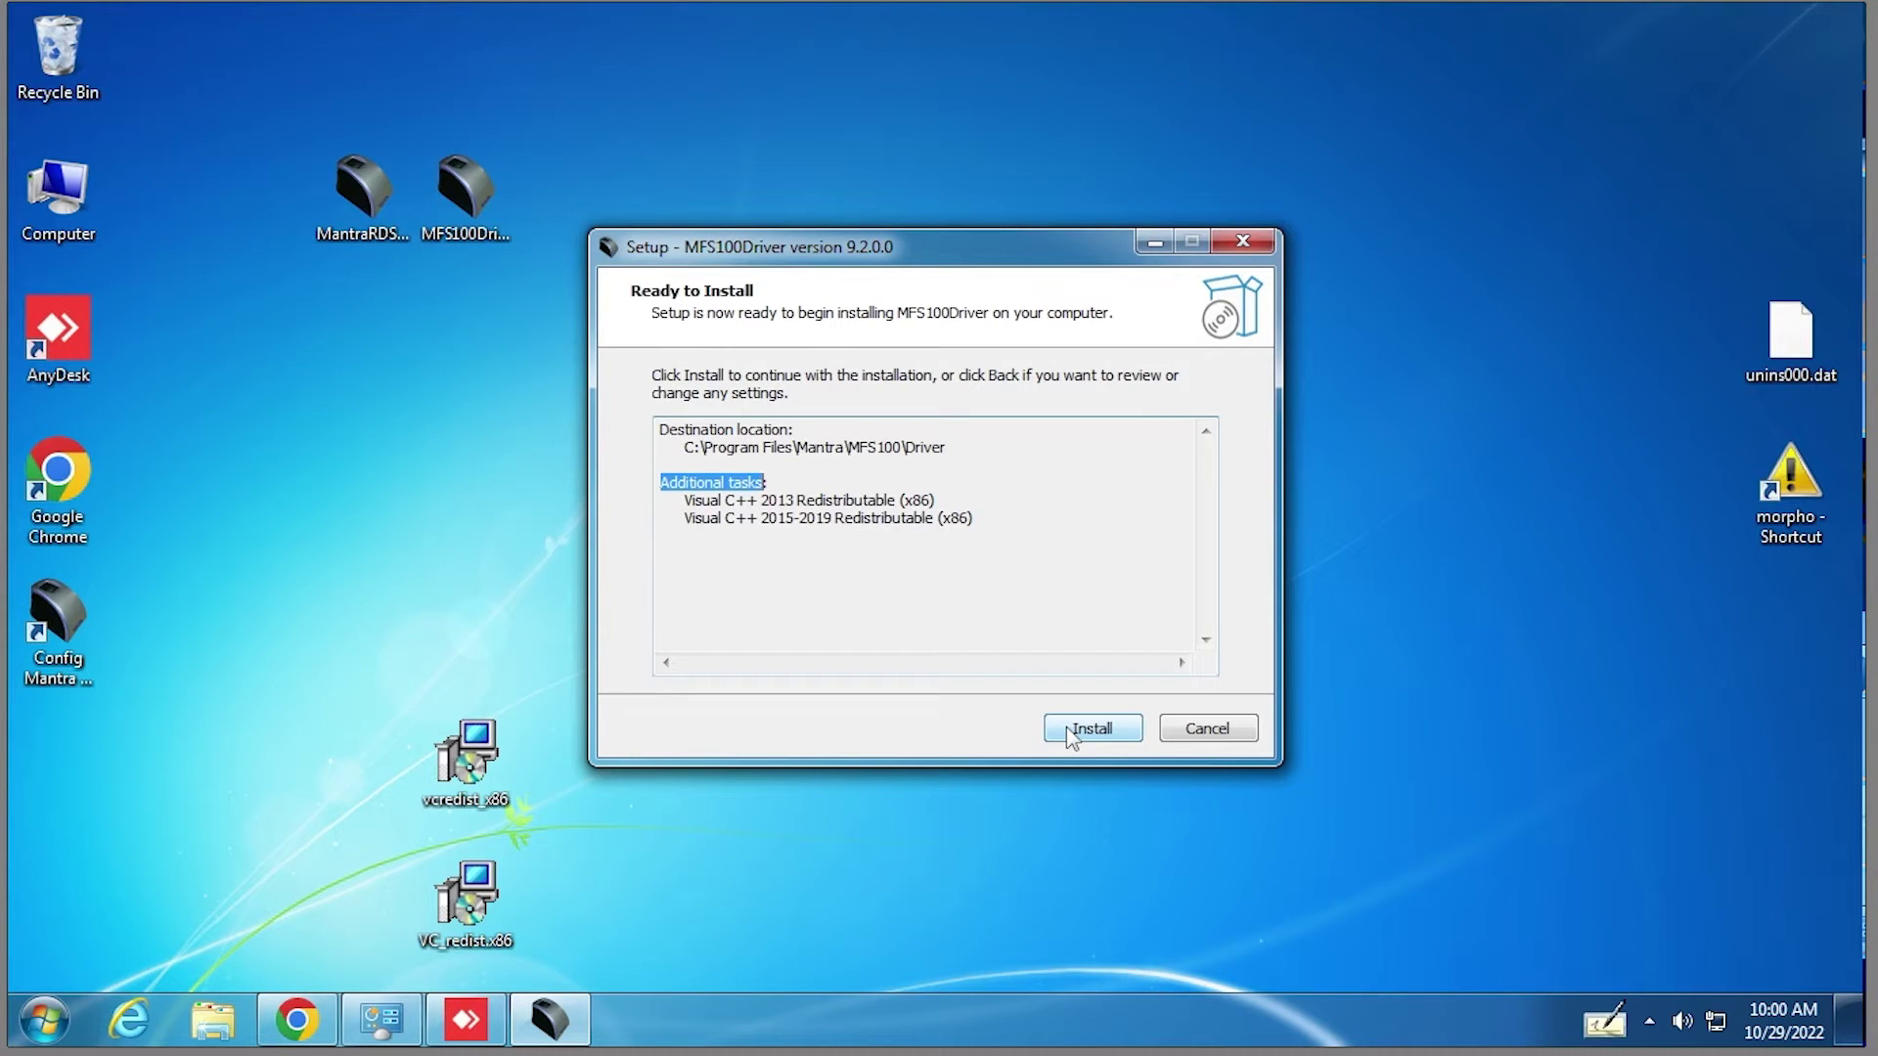
Step: Place the VC_redist.x86 installer directly beside vcredist_x86 on the desktop
click(299, 1020)
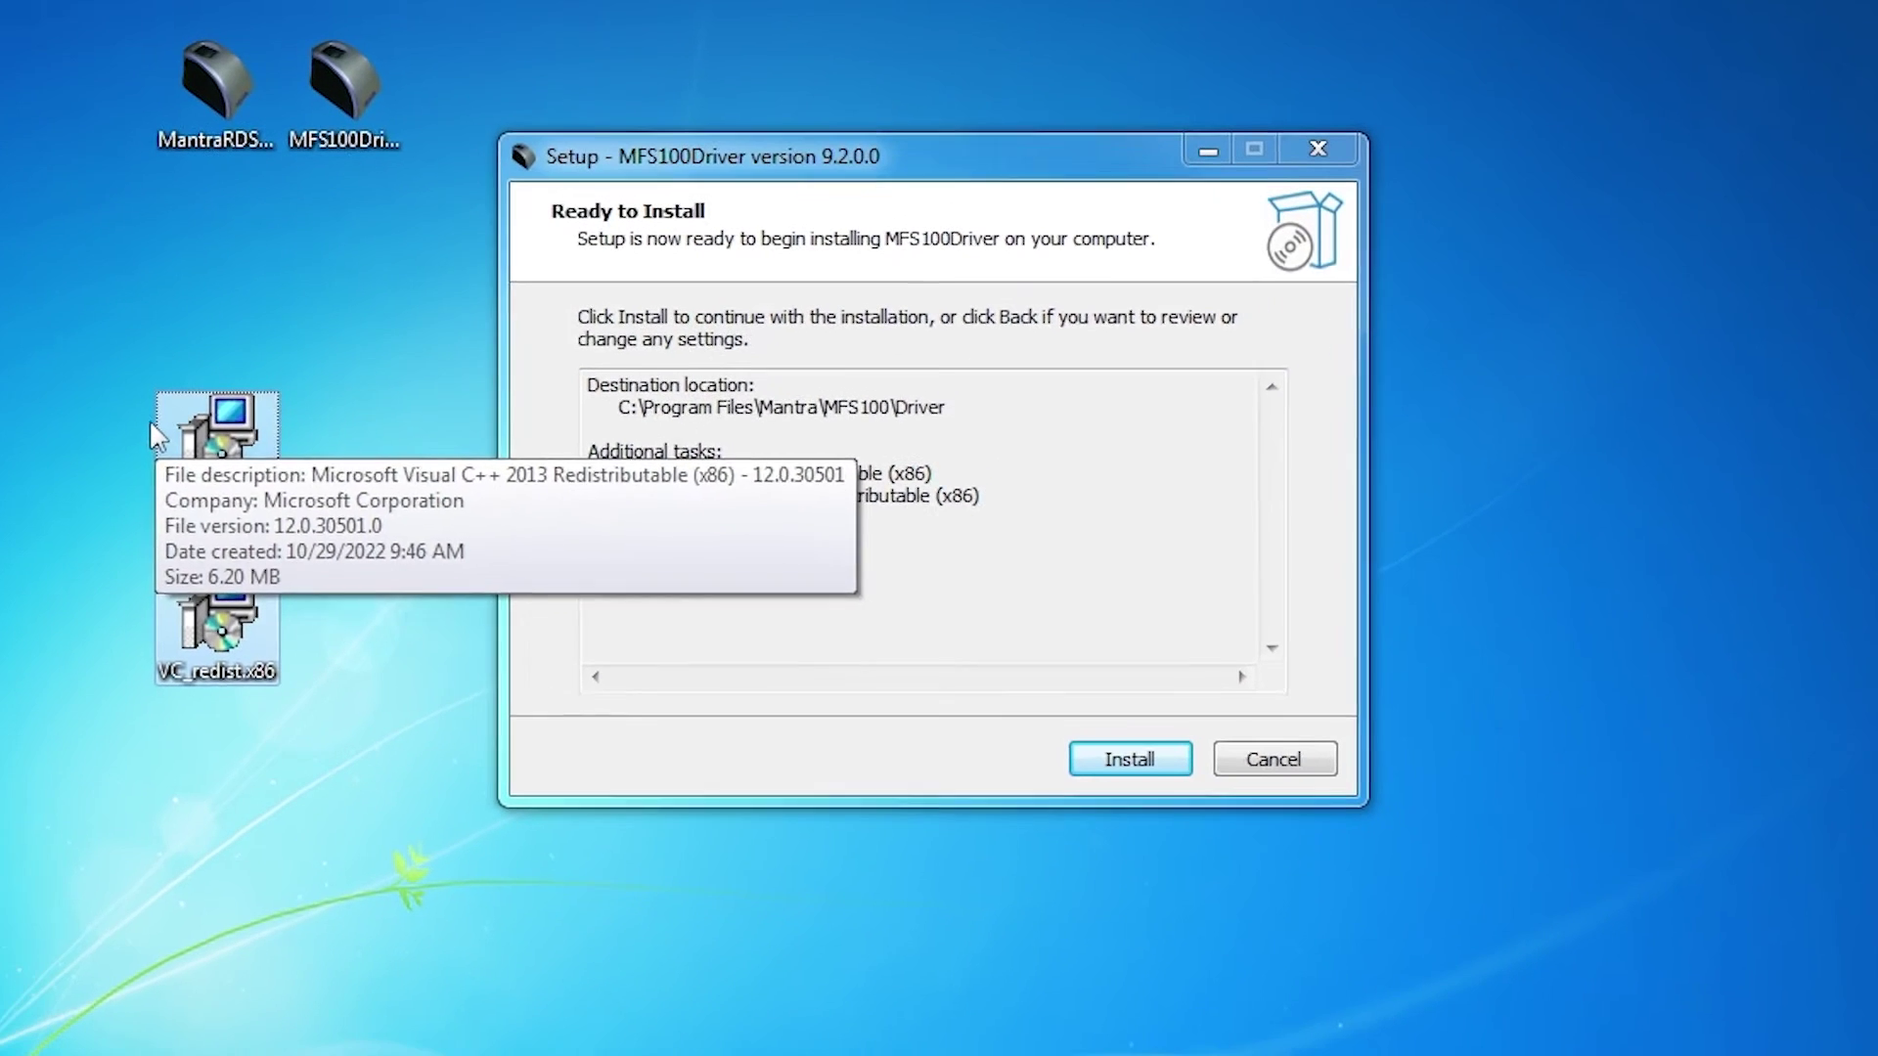
click(78, 876)
click(262, 606)
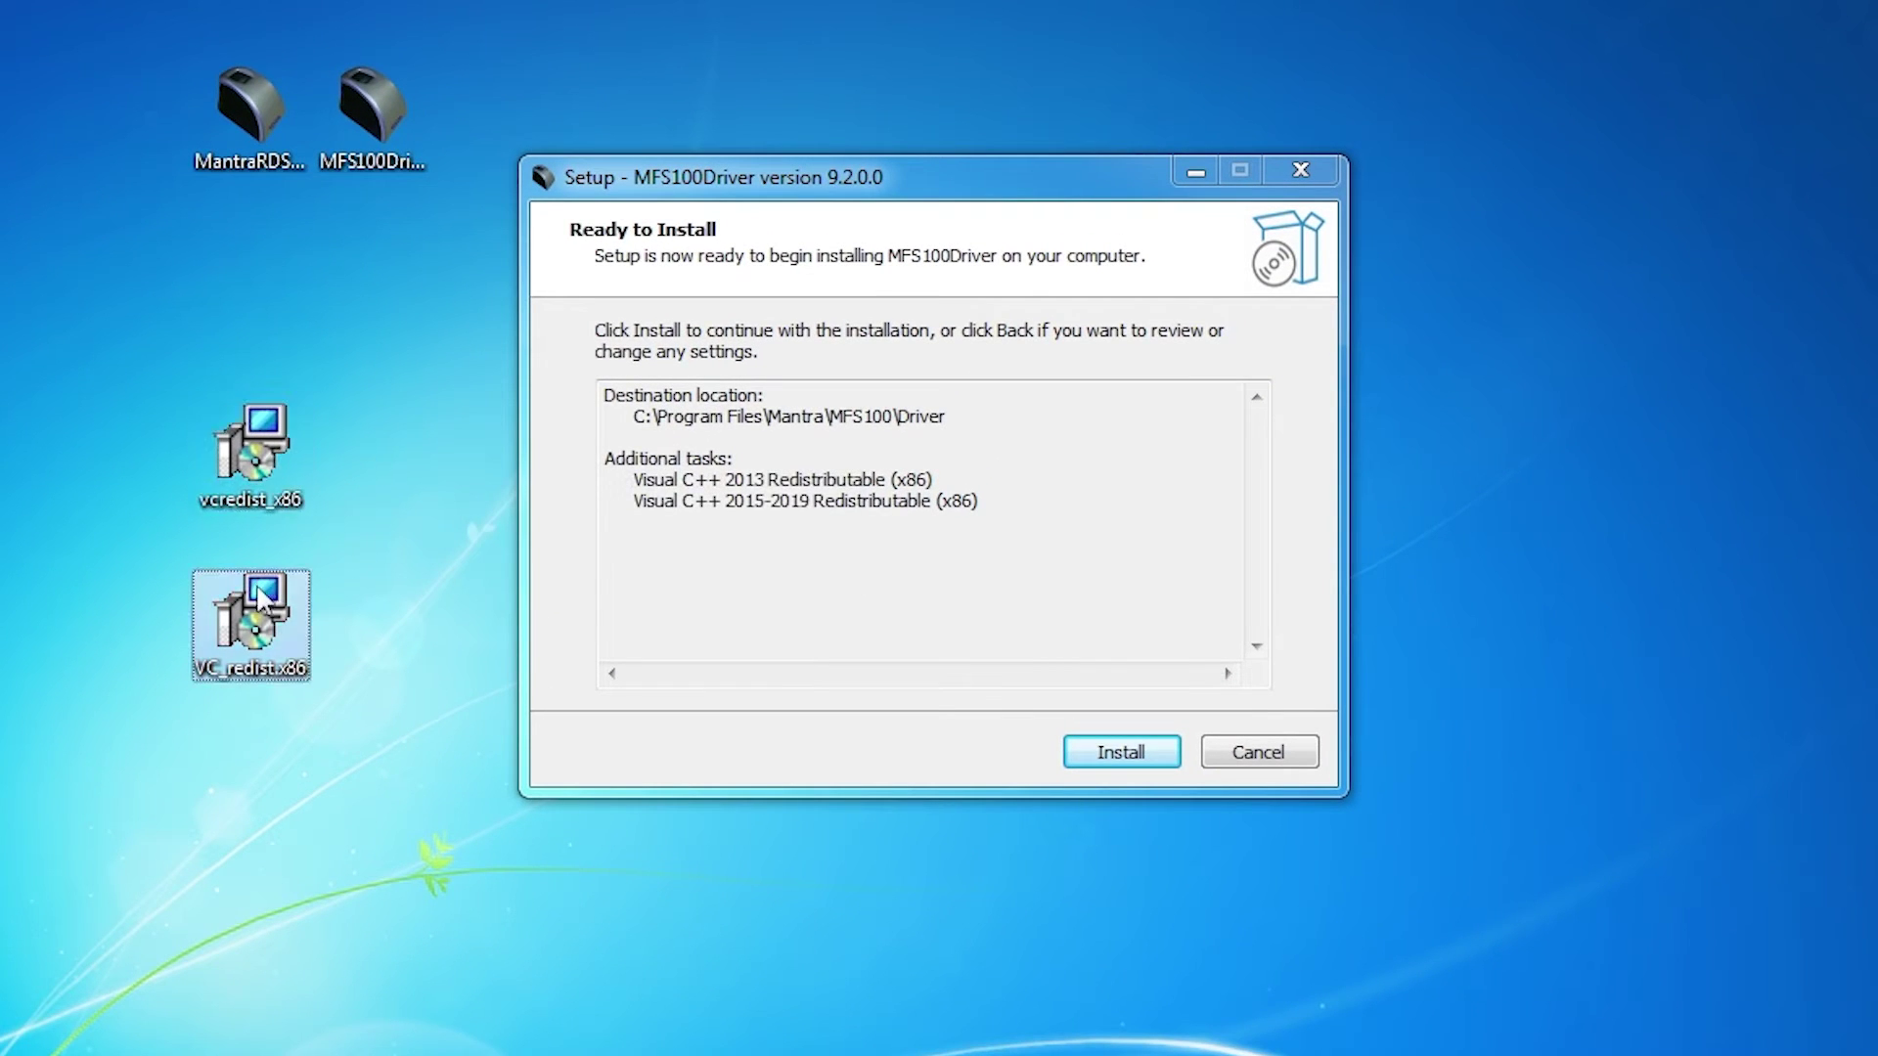
drag(274, 660, 344, 451)
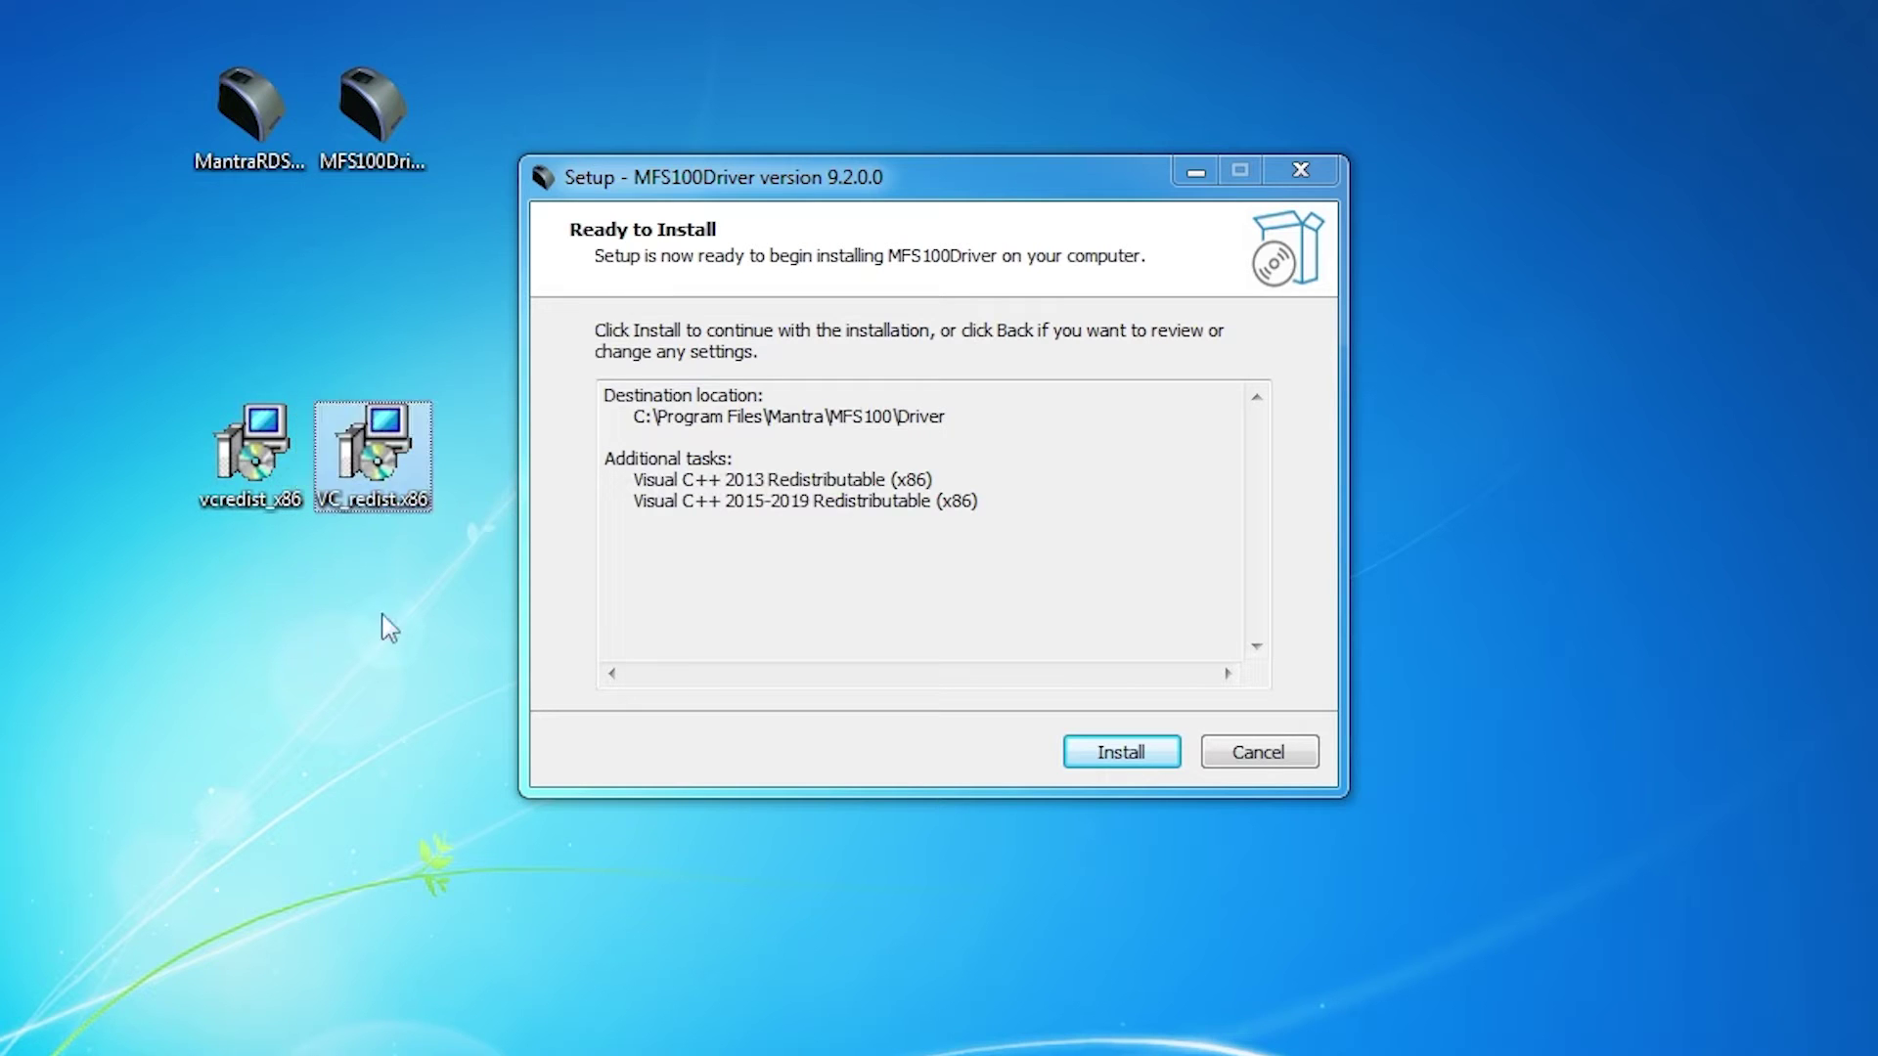
click(288, 477)
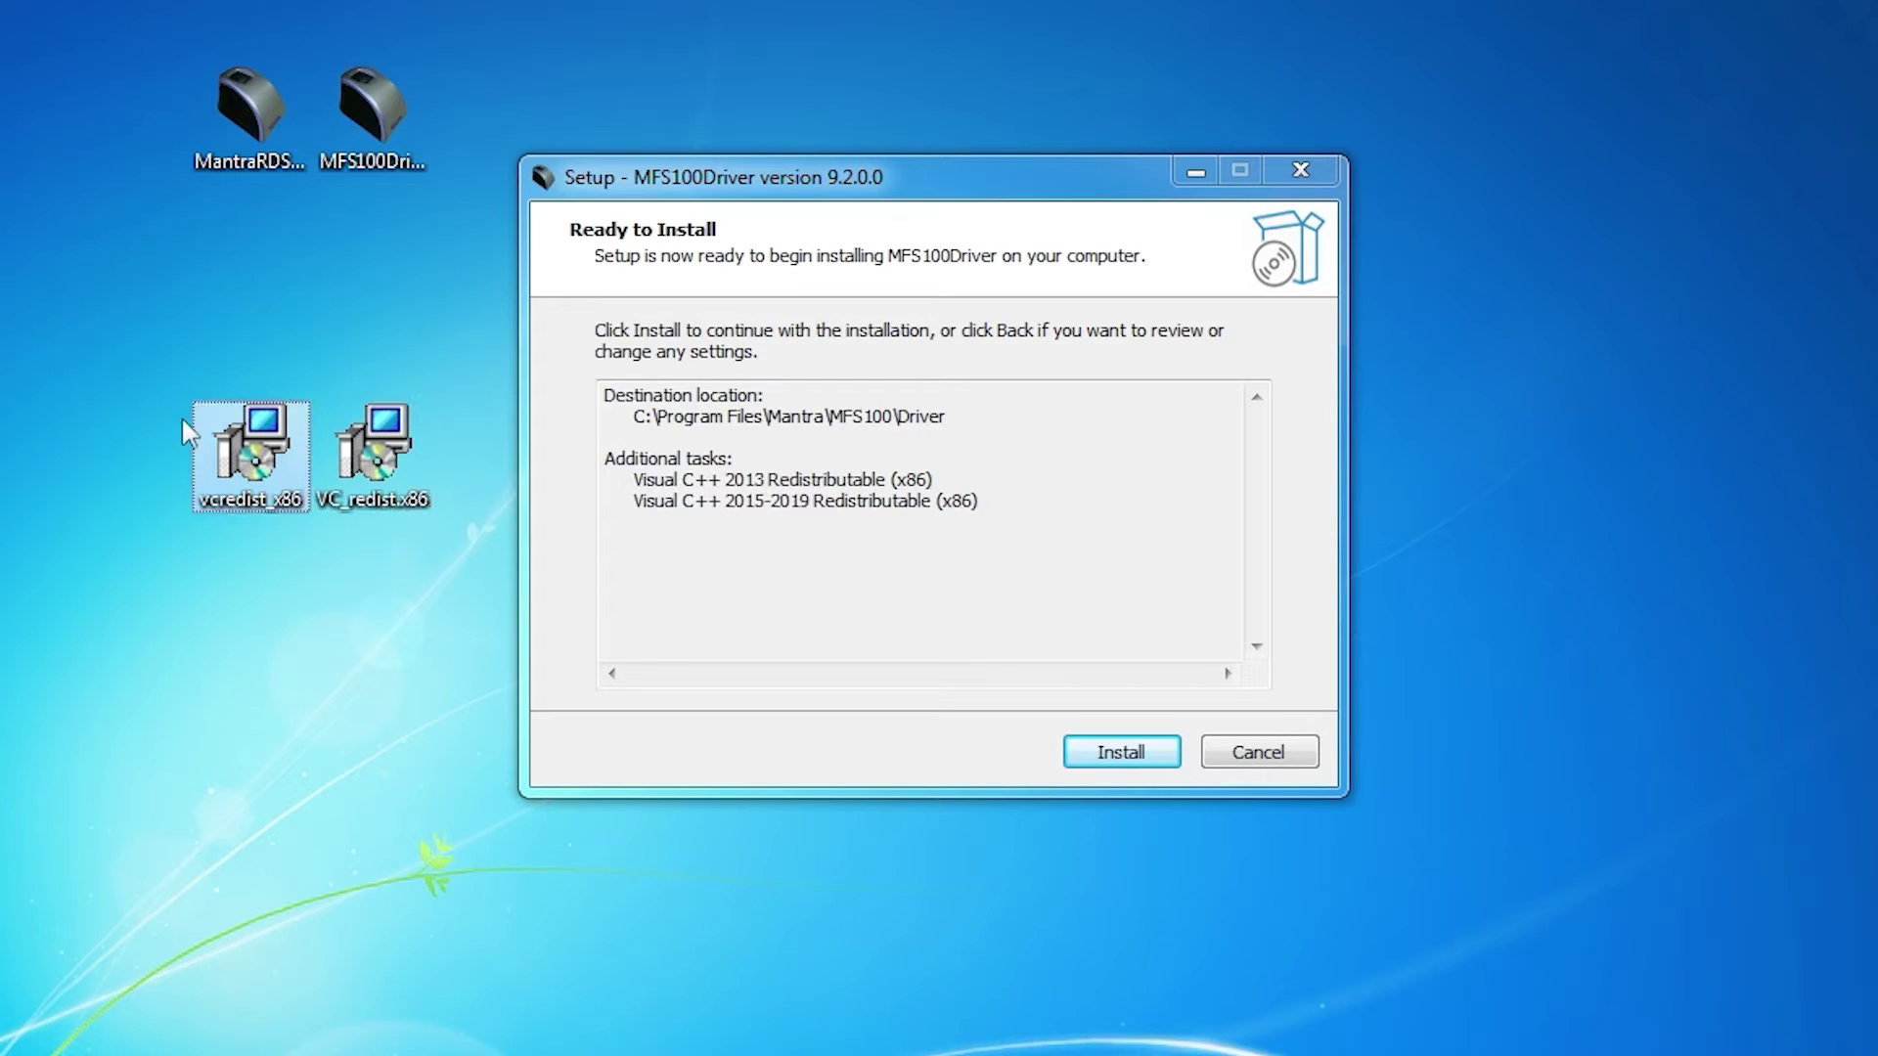
Step: Cancel the MFS100Driver setup and confirm exiting it
drag(937, 174, 1025, 67)
click(1347, 650)
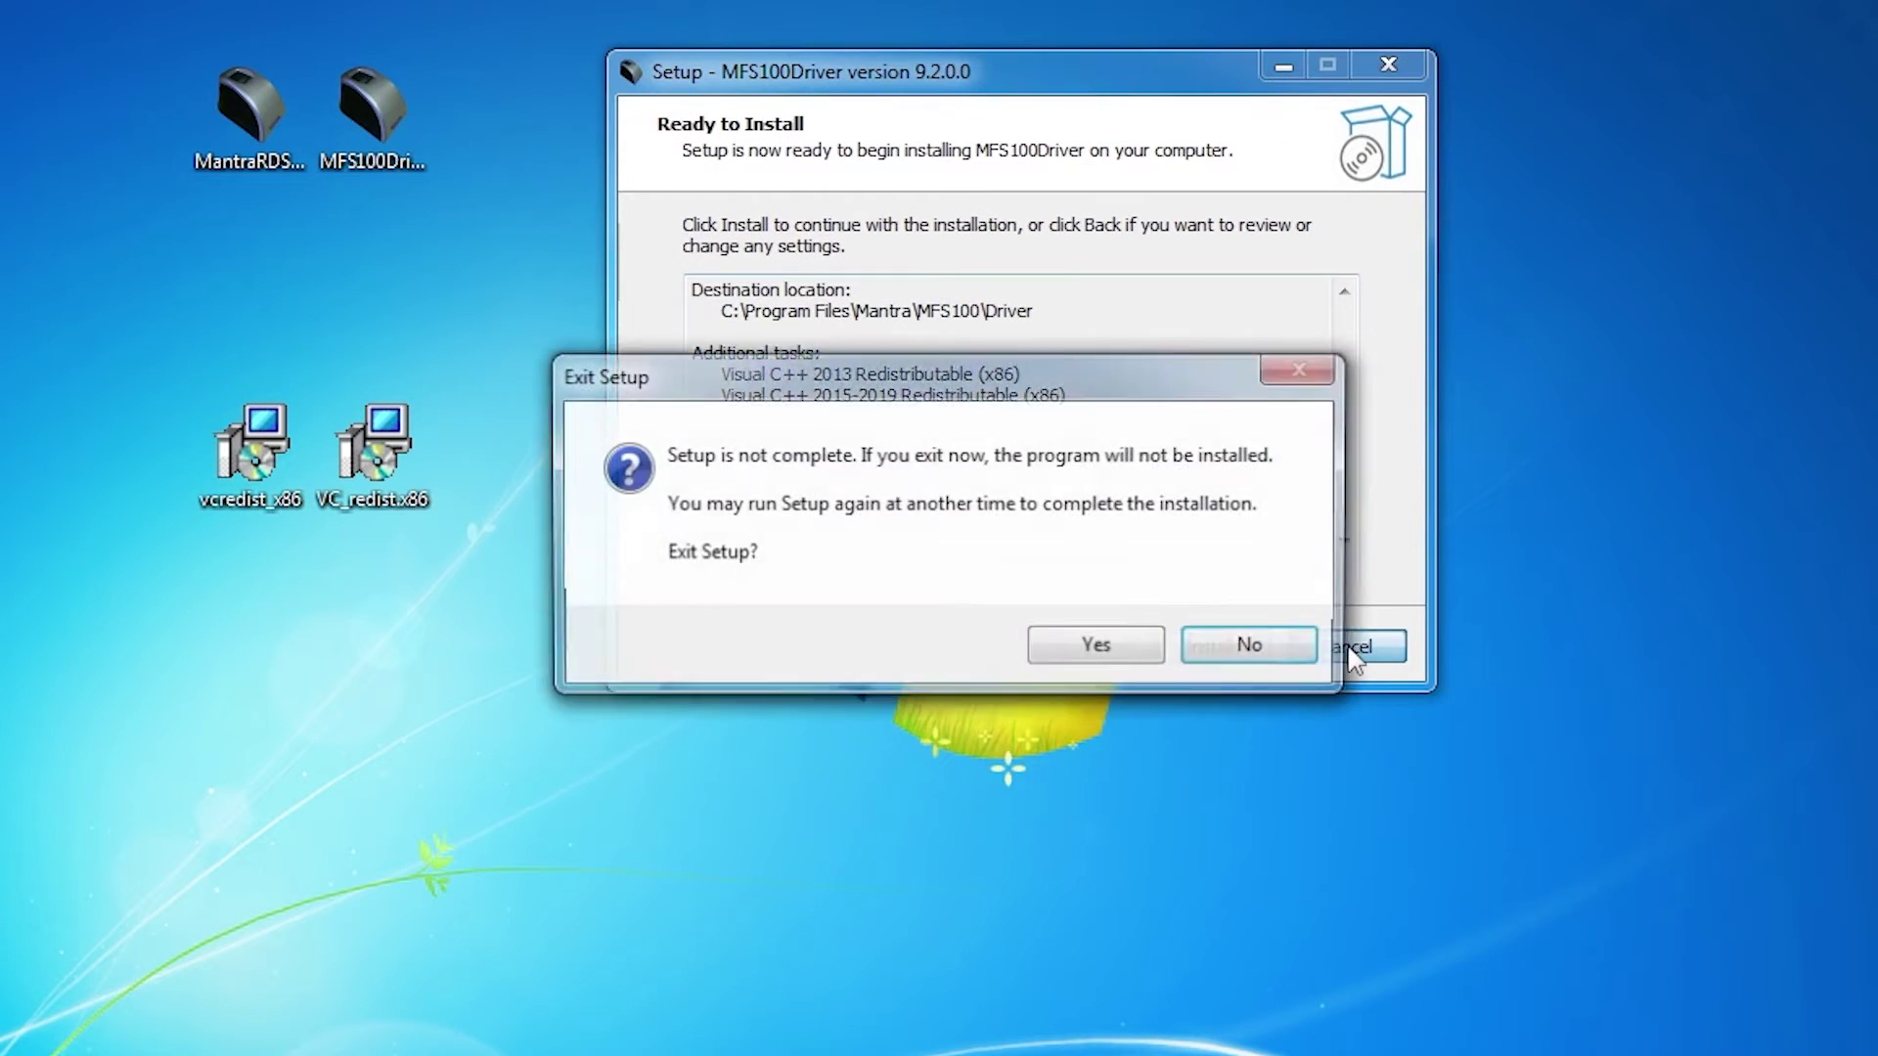
click(1099, 649)
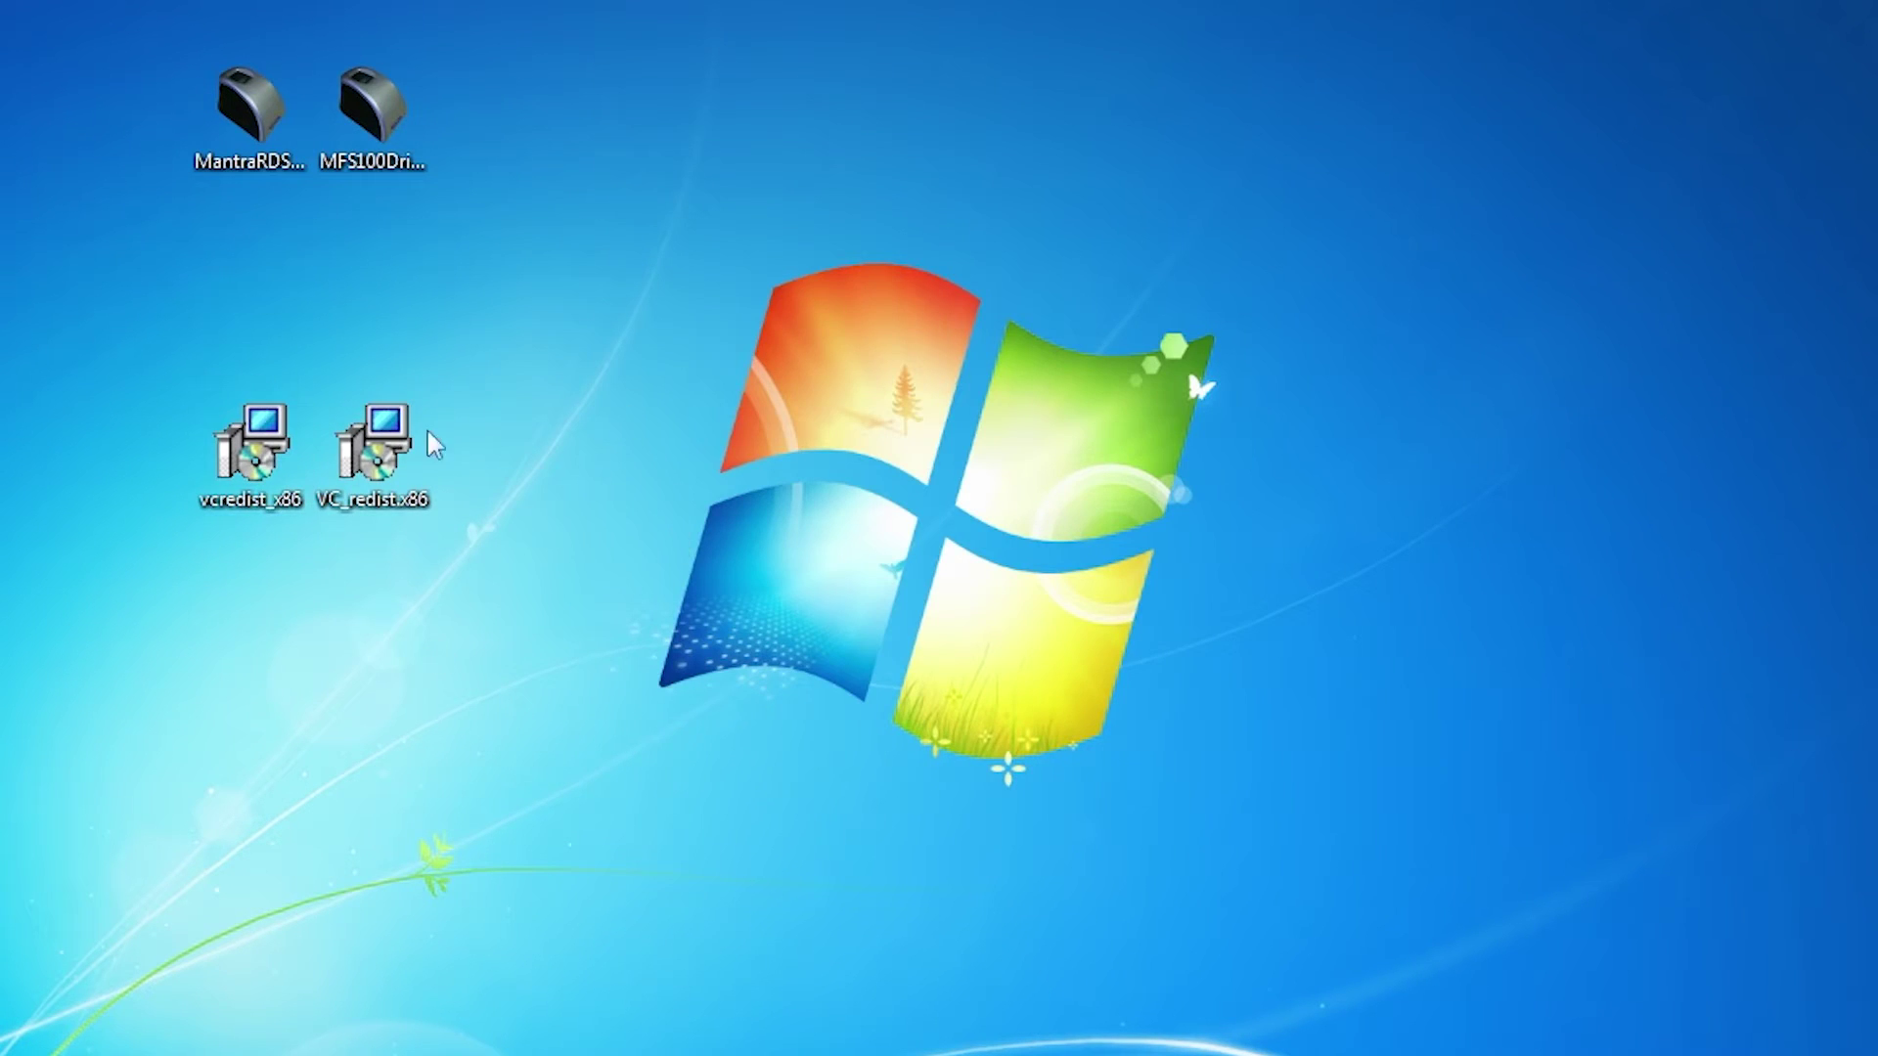
Step: Install the Microsoft Visual C++ 2013 Redistributable from vcredist_x86 with administrator rights, accepting the license terms, and close its setup
right_click(259, 468)
click(15, 294)
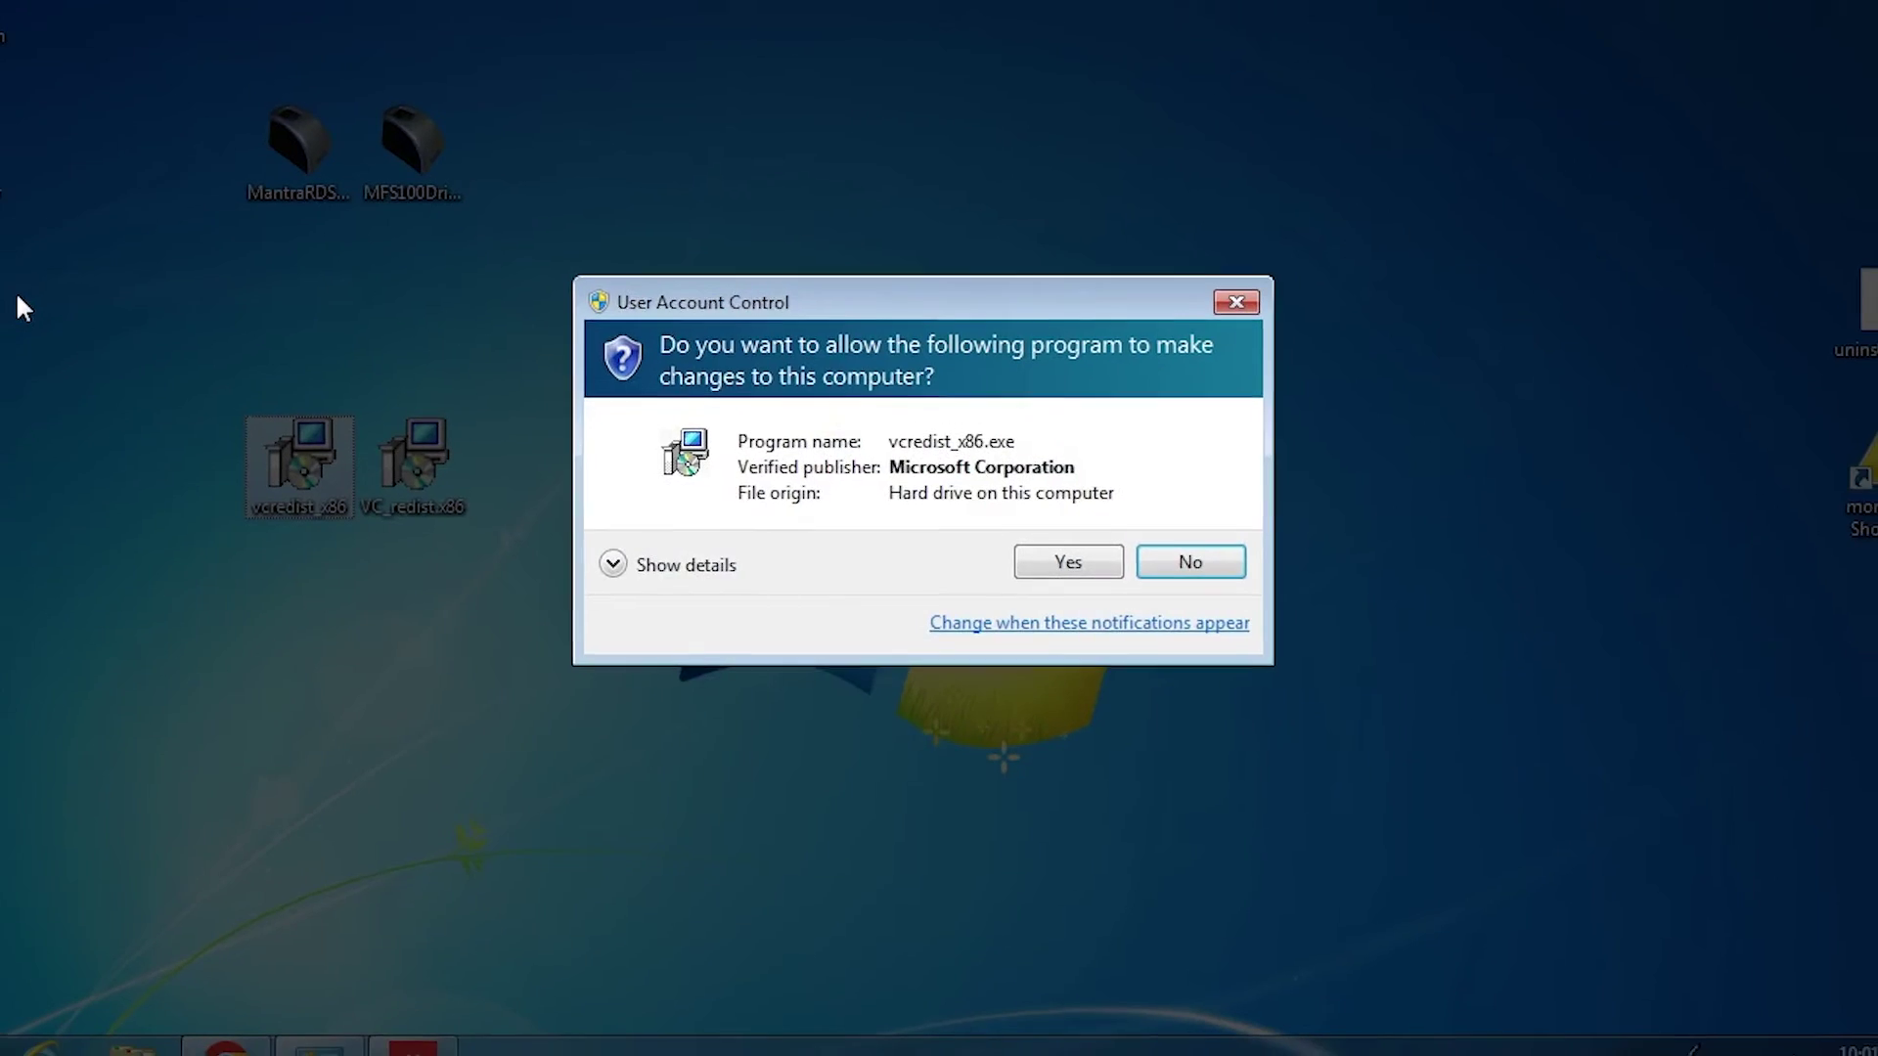
click(1070, 562)
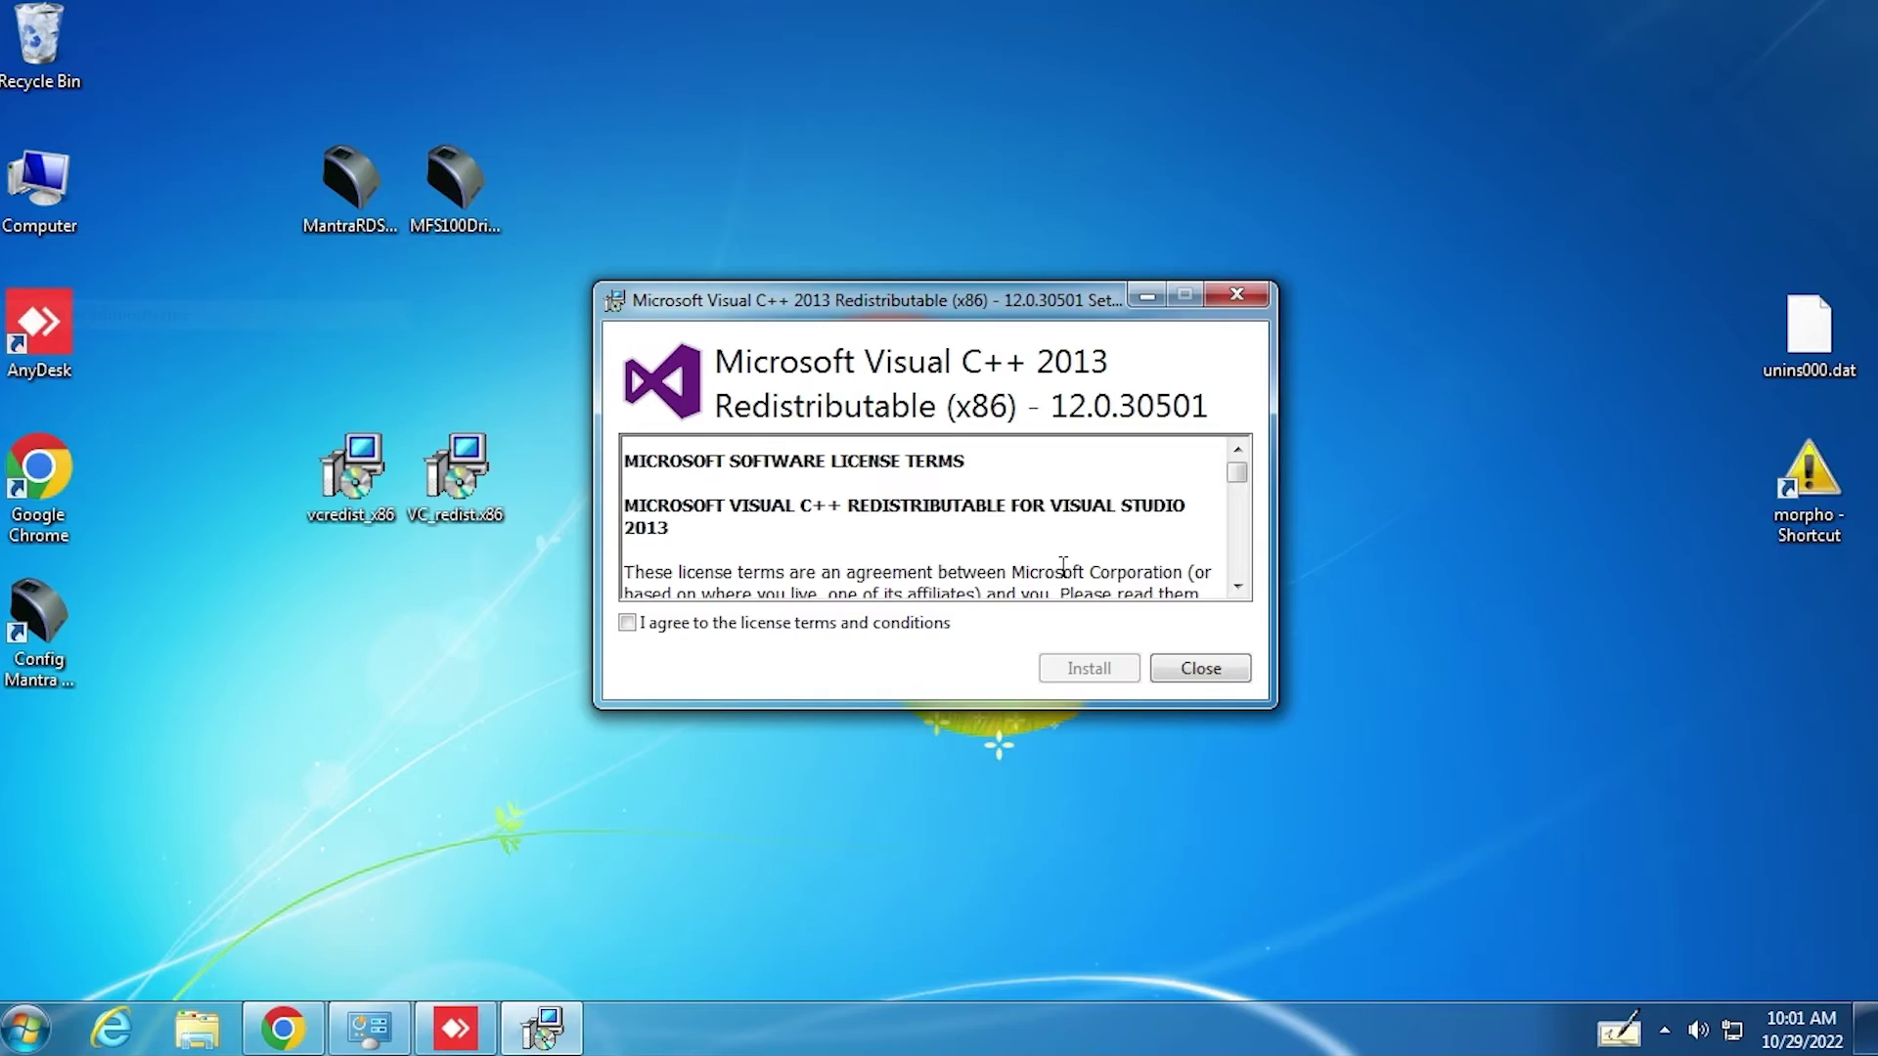
click(626, 623)
click(1088, 670)
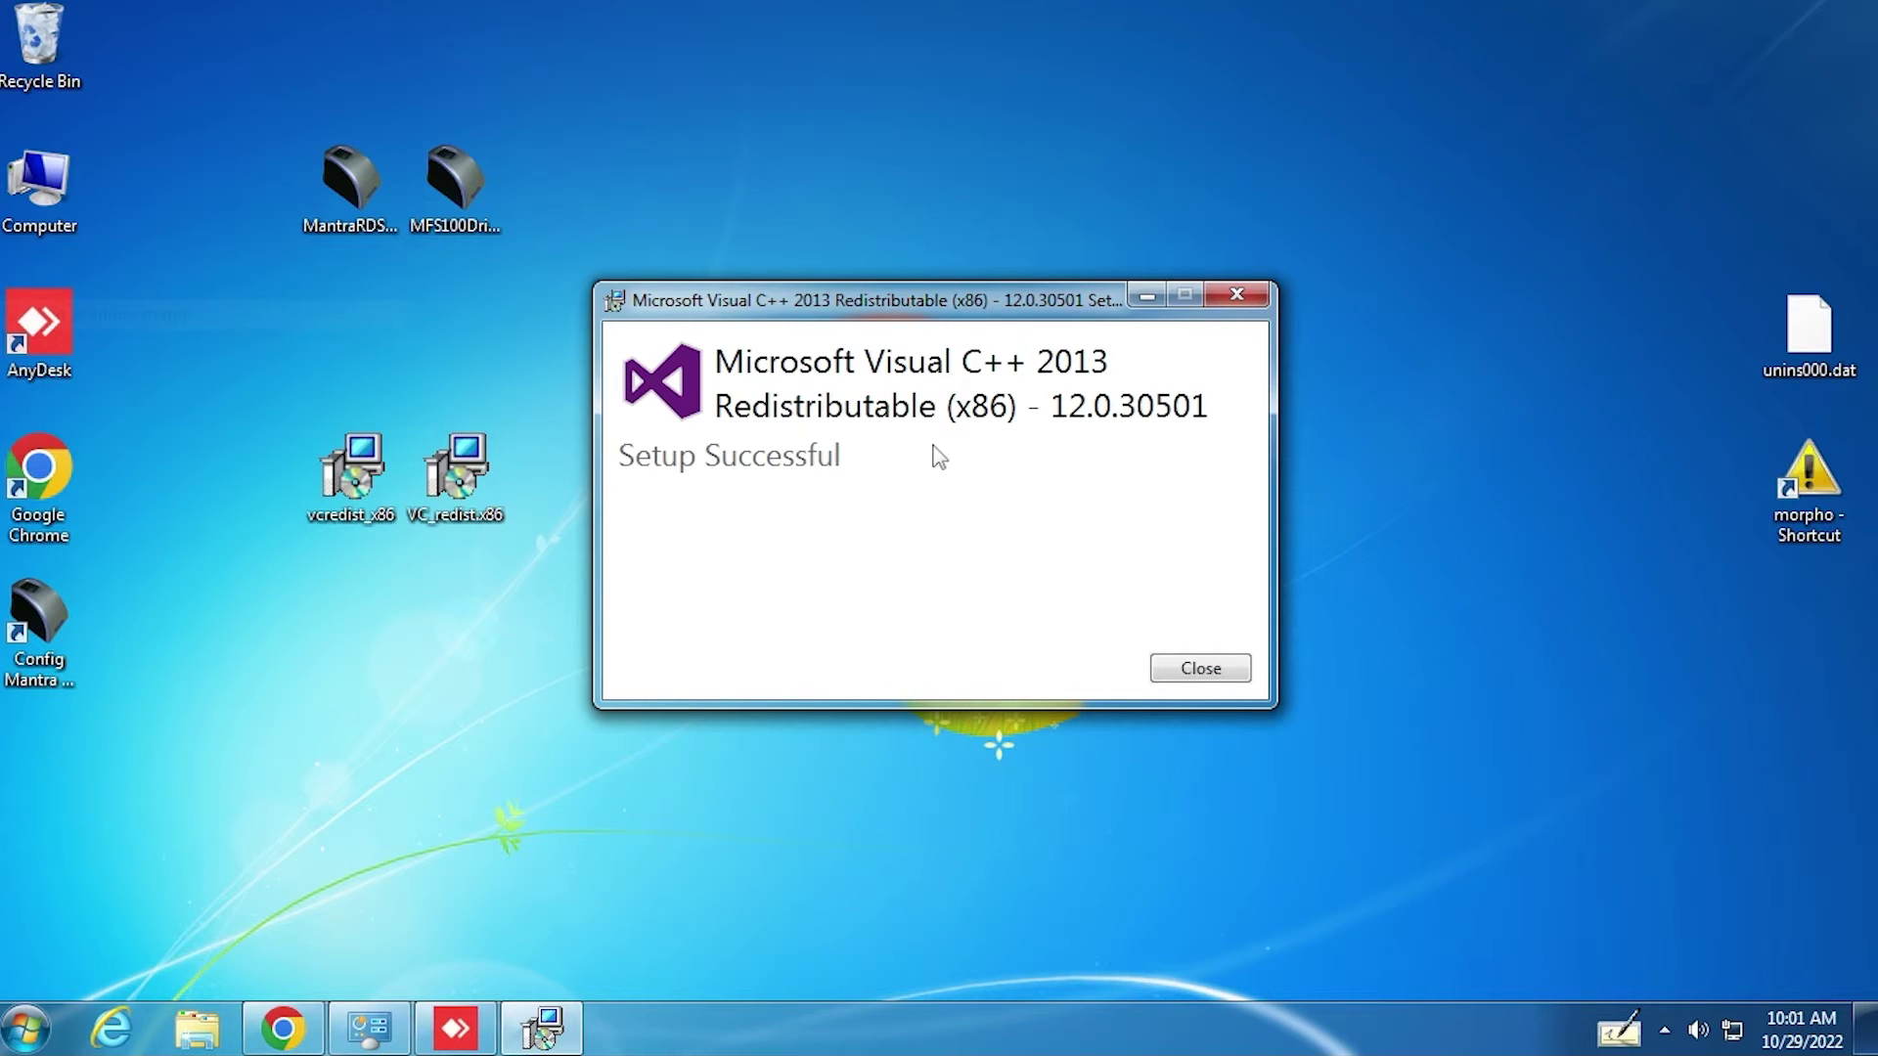
click(1201, 669)
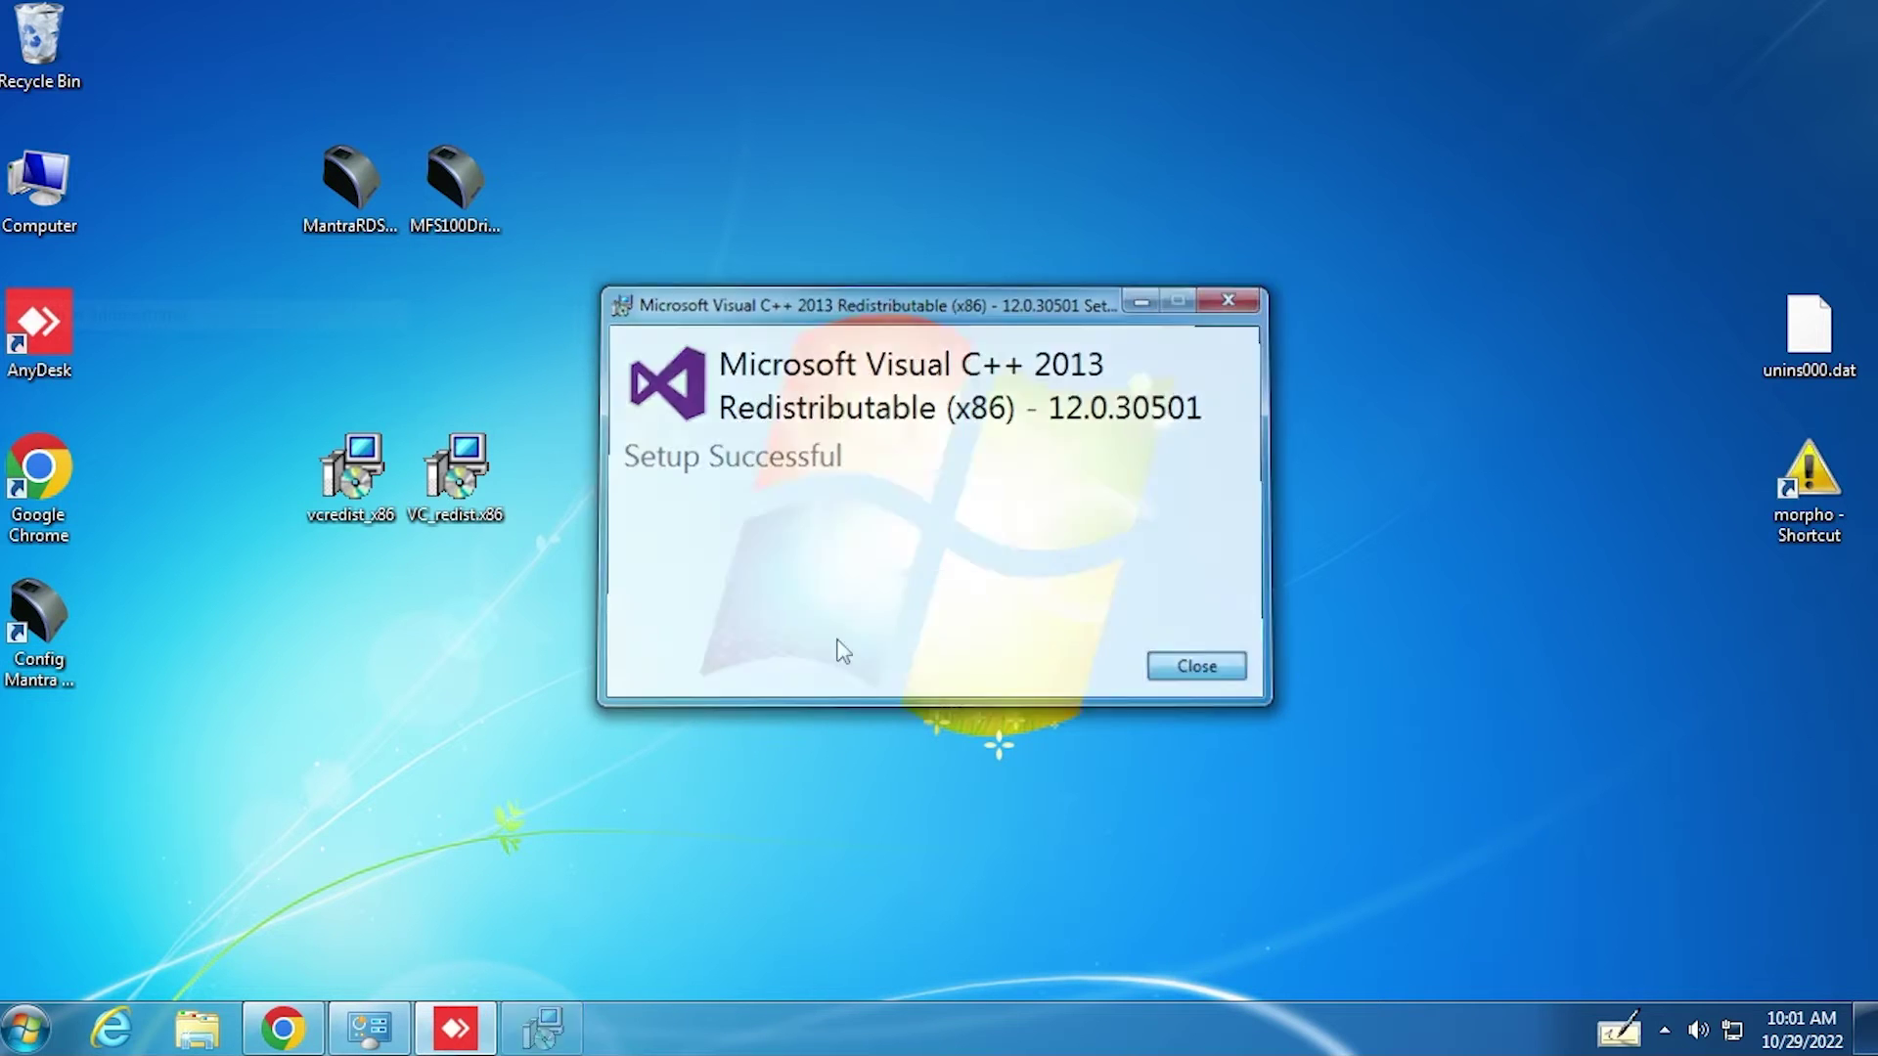
Step: Install the Microsoft Visual C++ 2015-2022 Redistributable from VC_redist.x86 with administrator rights and close its setup
right_click(479, 515)
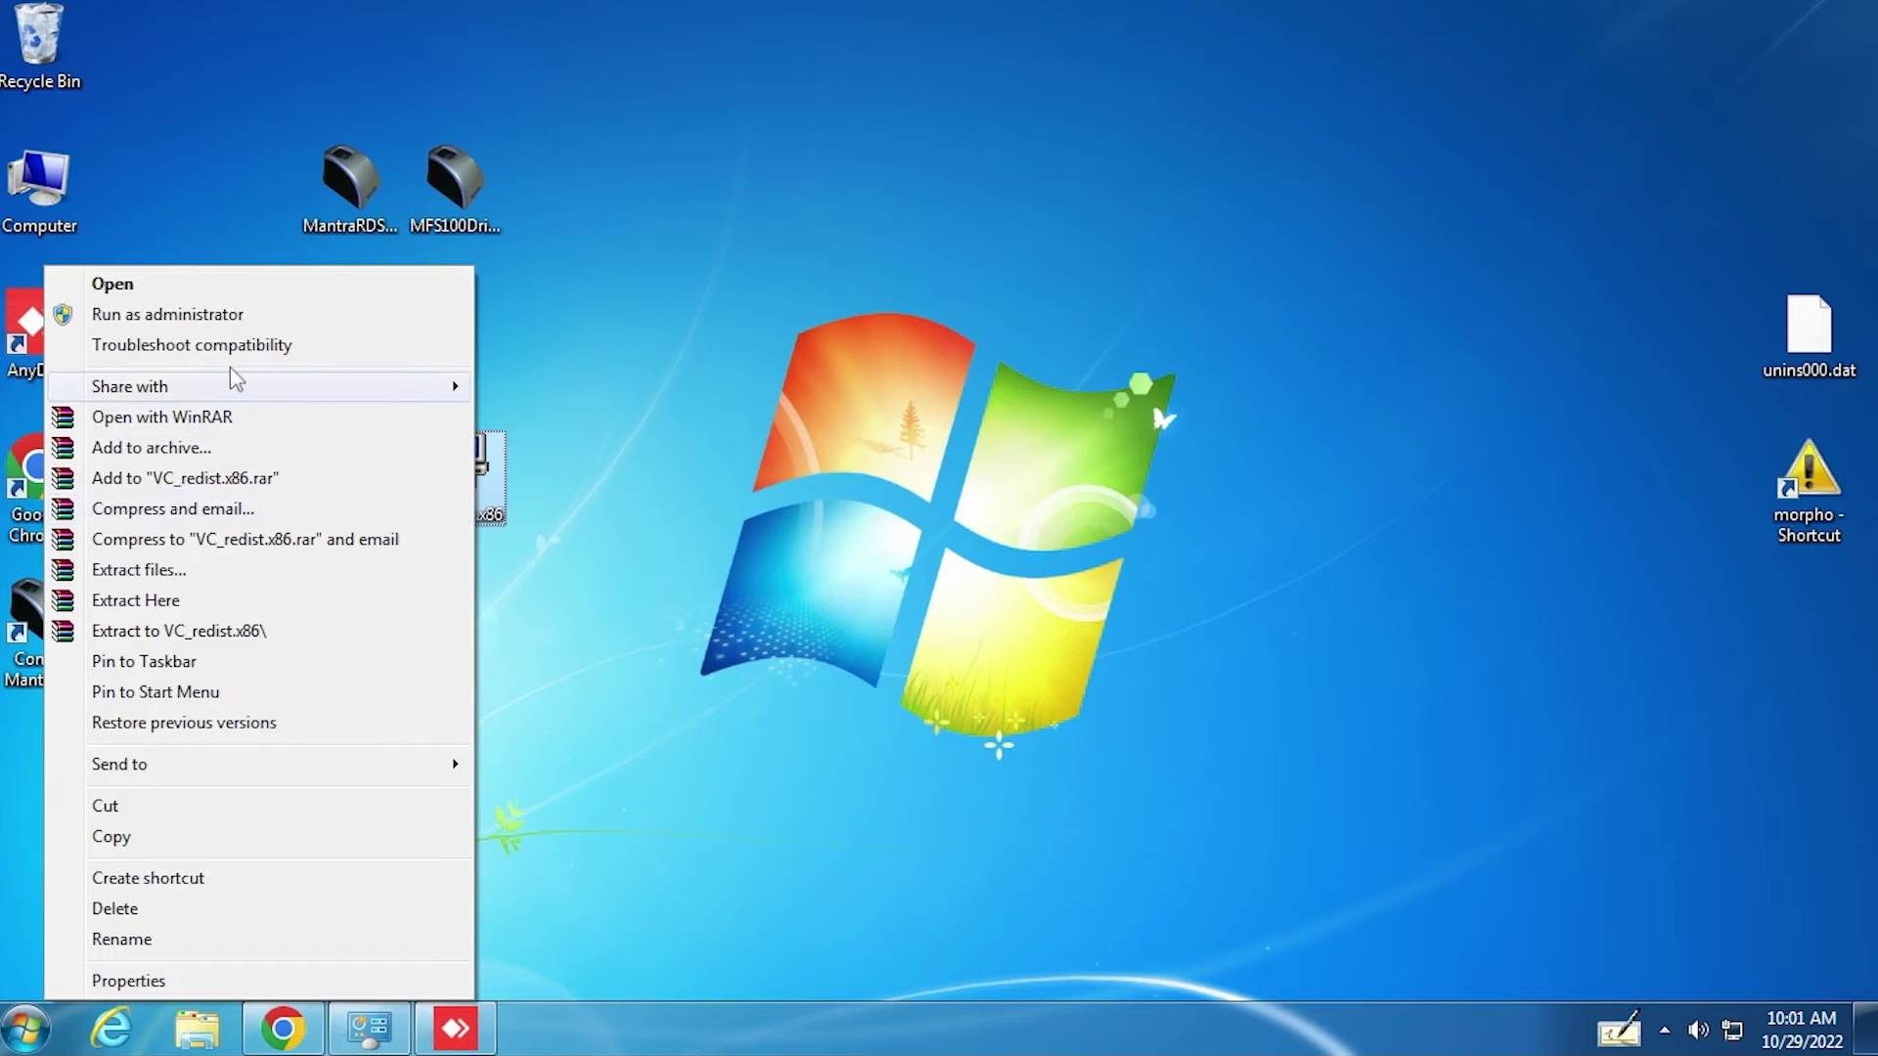
click(198, 314)
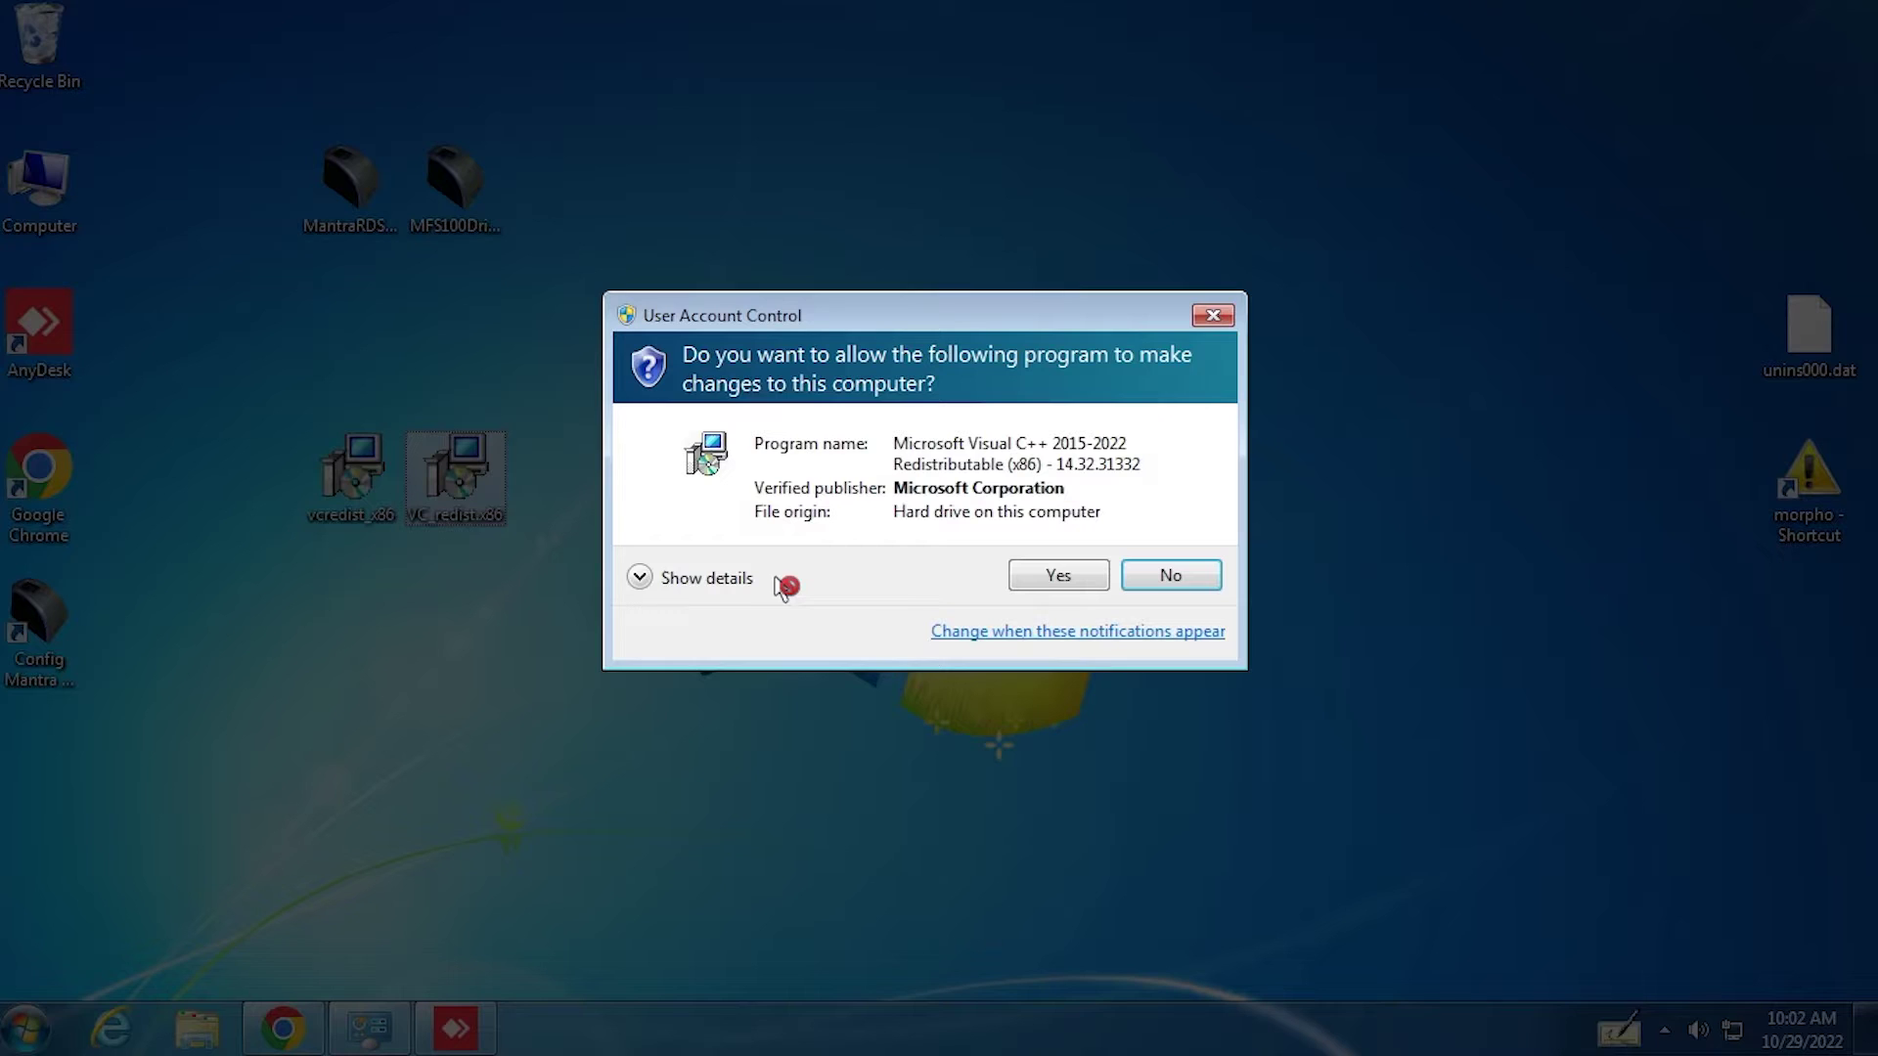
click(1025, 584)
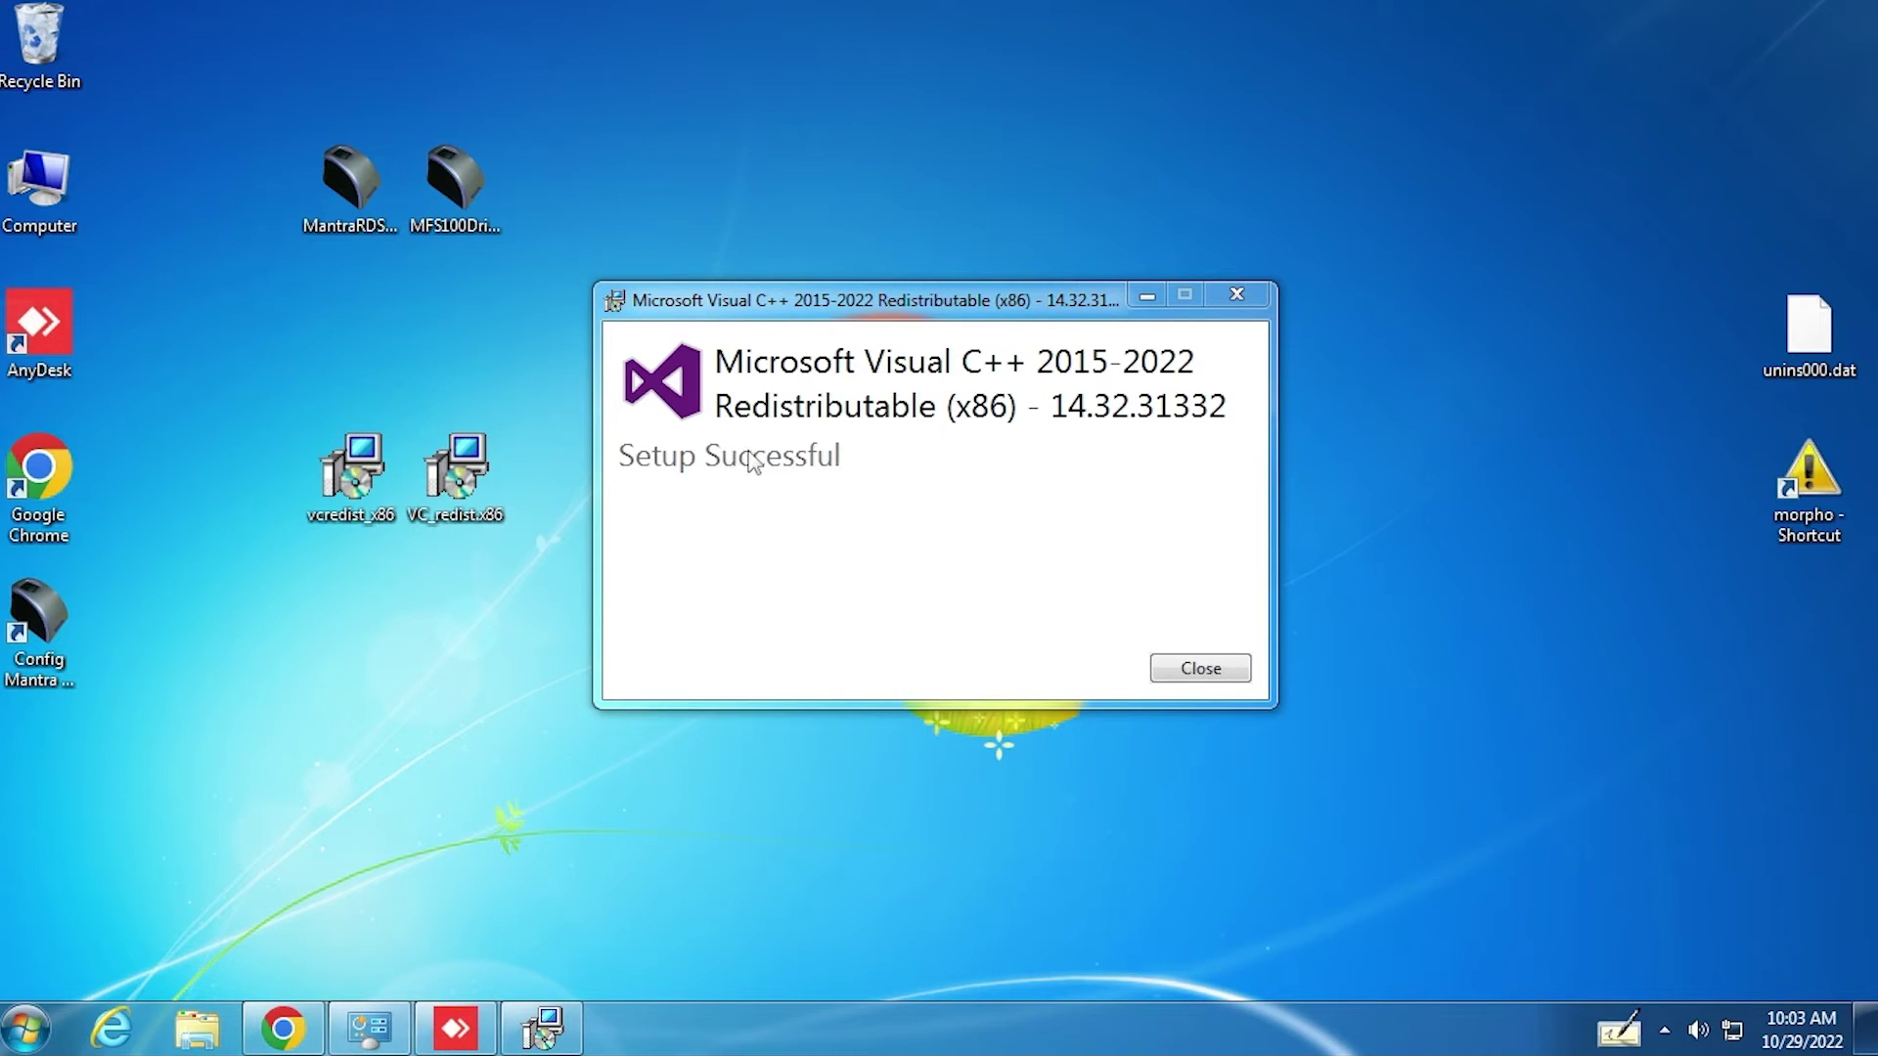
click(1209, 675)
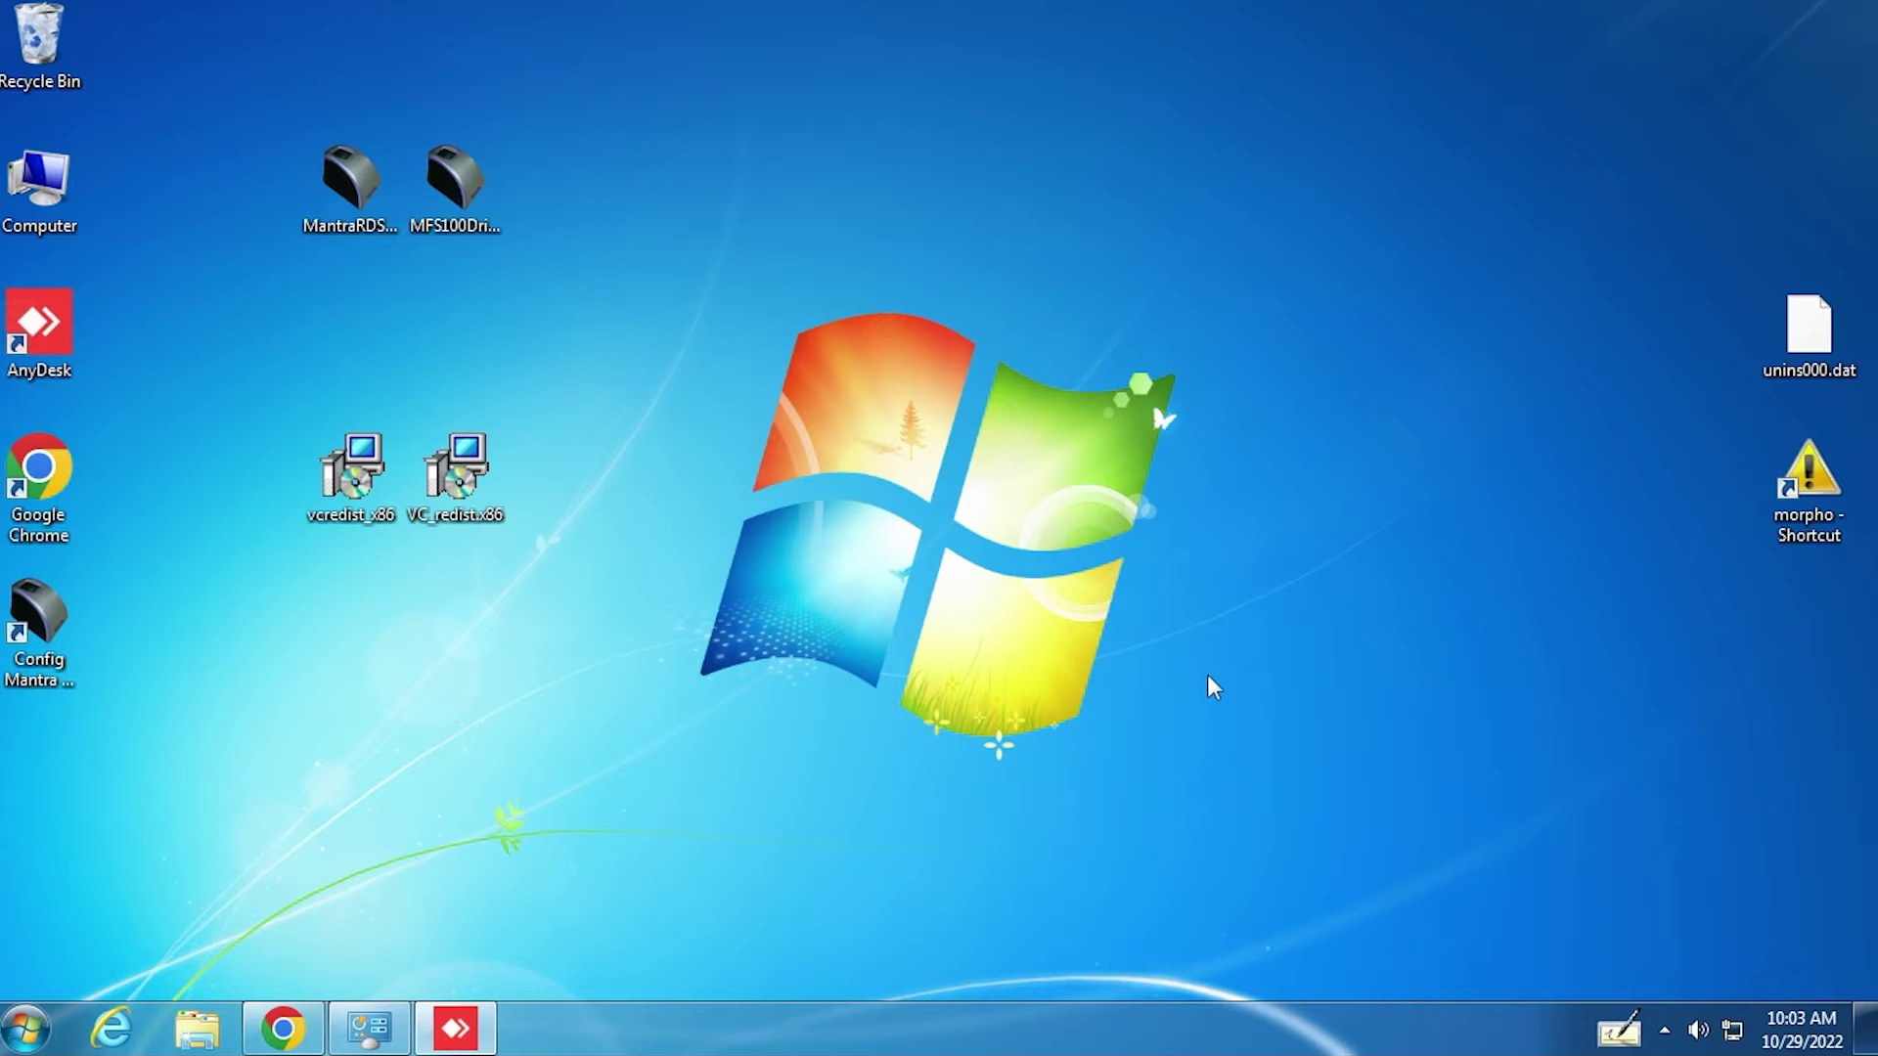
Step: Install MFS100Driver_9.2.0.0 as administrator, choosing to always trust software from Mantra Softech (India) Pvt Ltd and allowing the device software
click(481, 154)
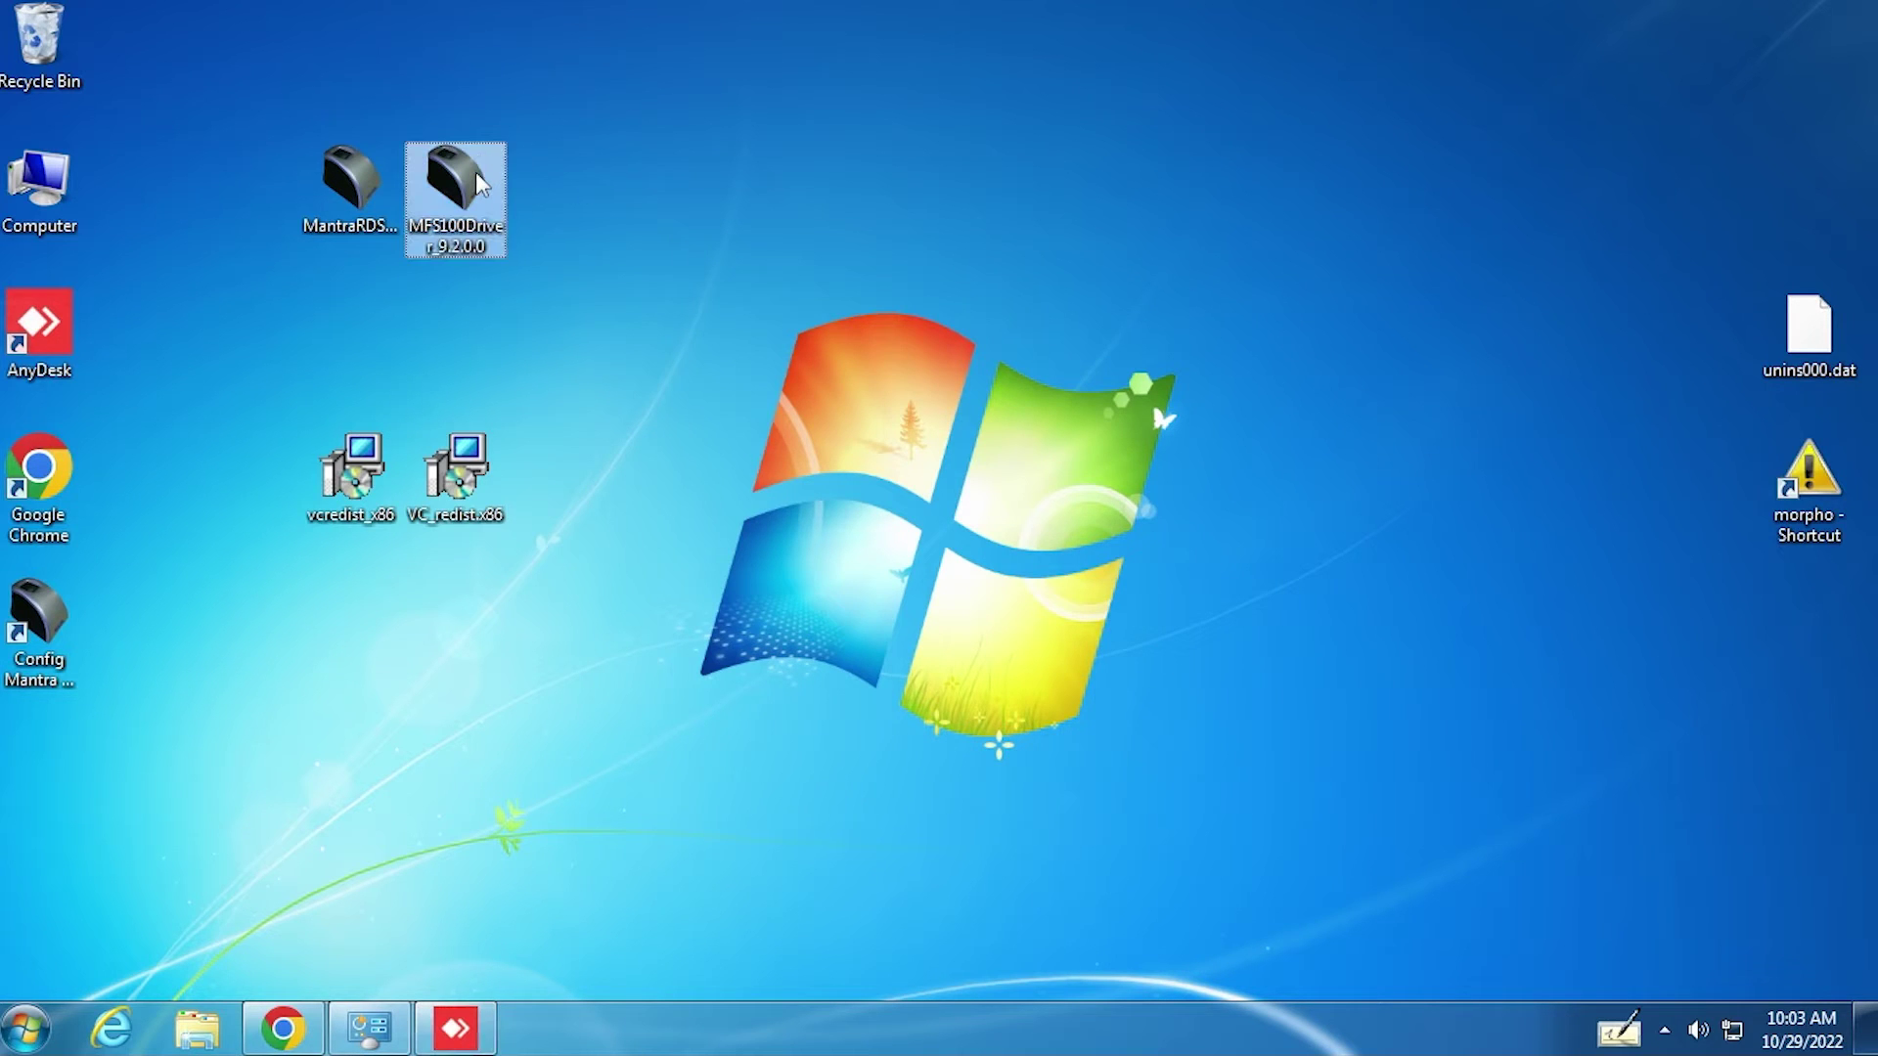
right_click(475, 172)
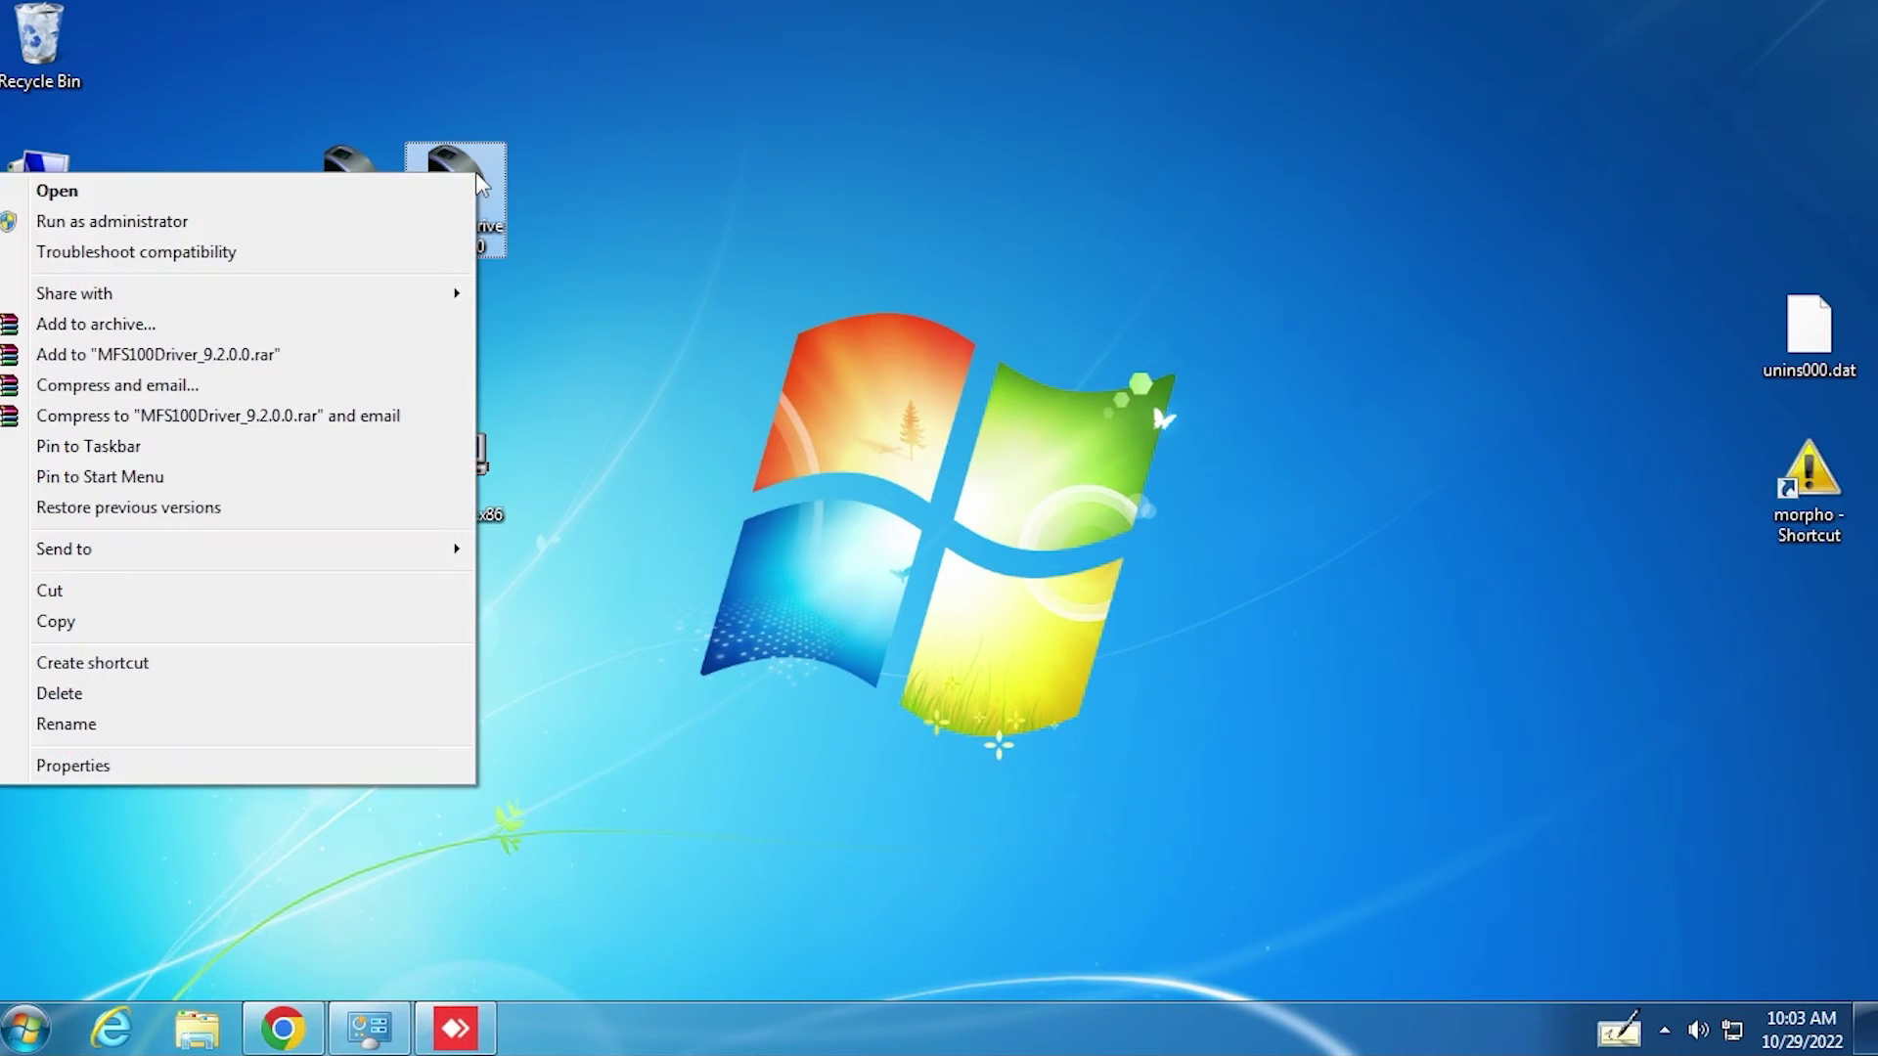
click(164, 223)
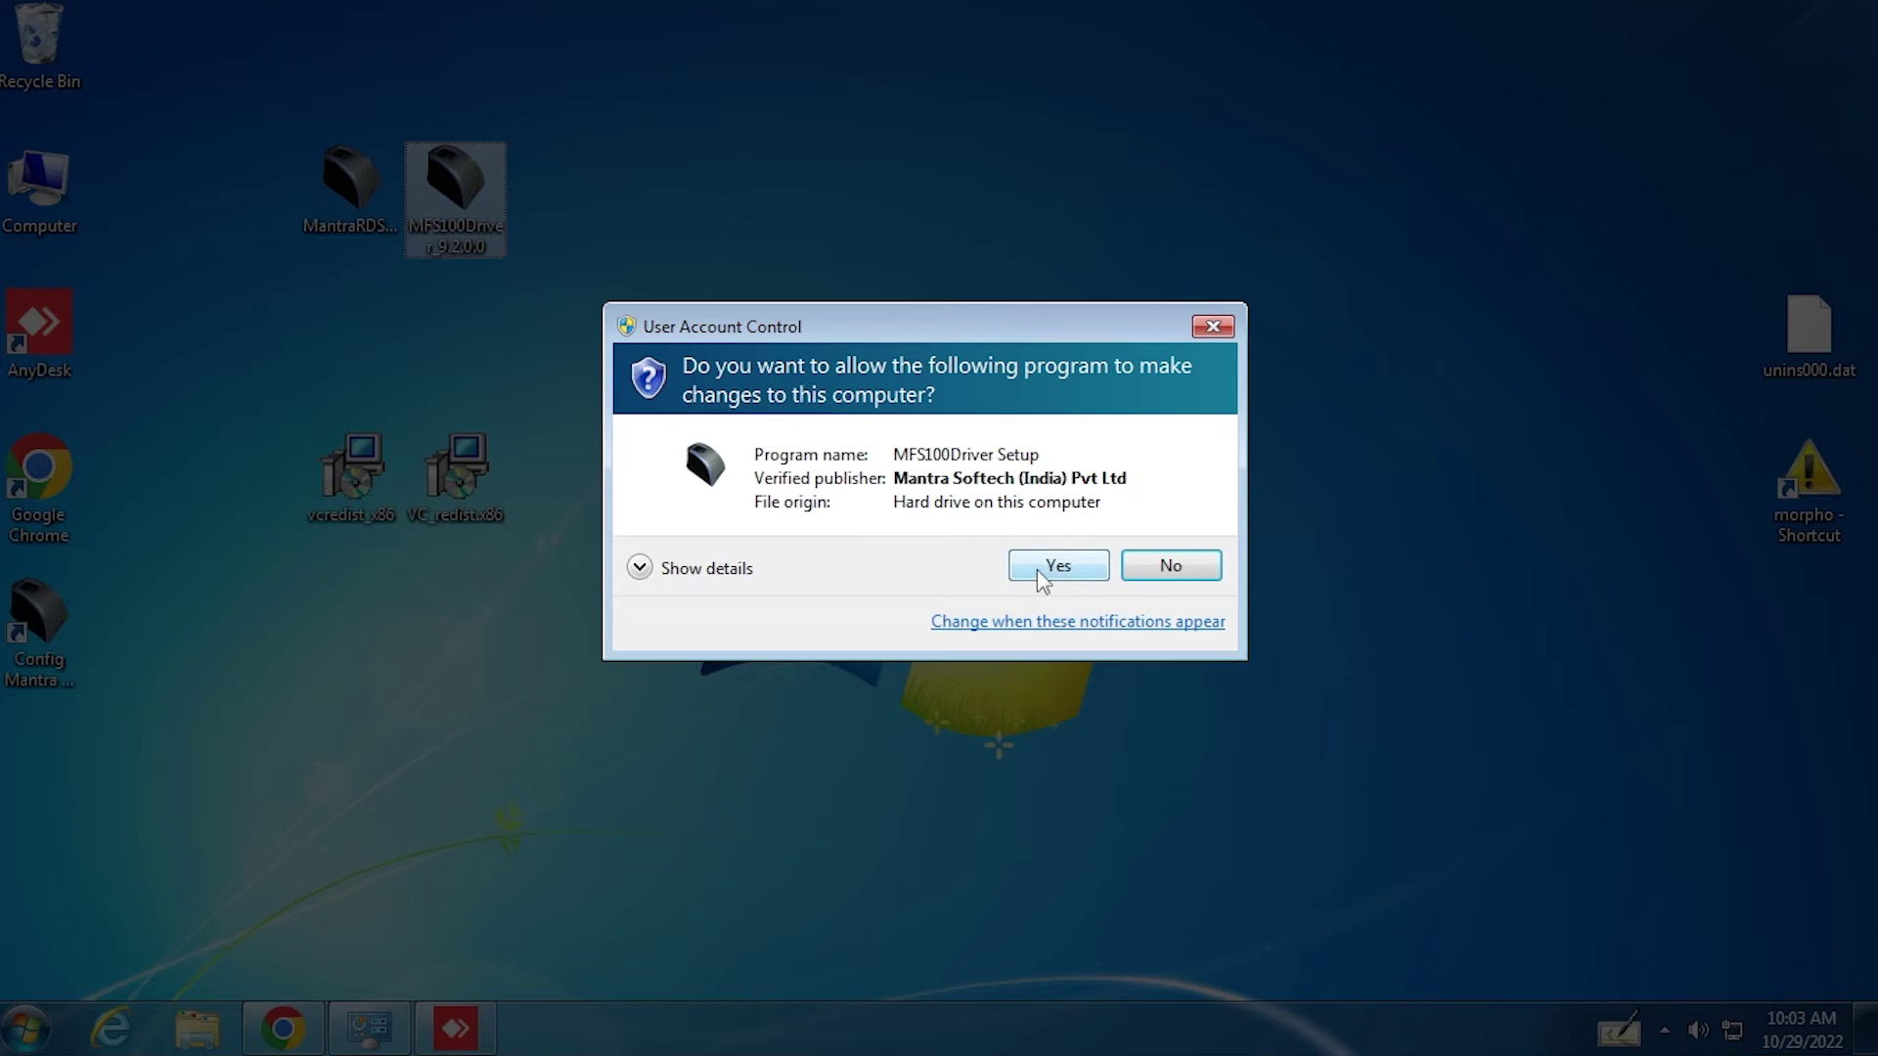
click(1045, 569)
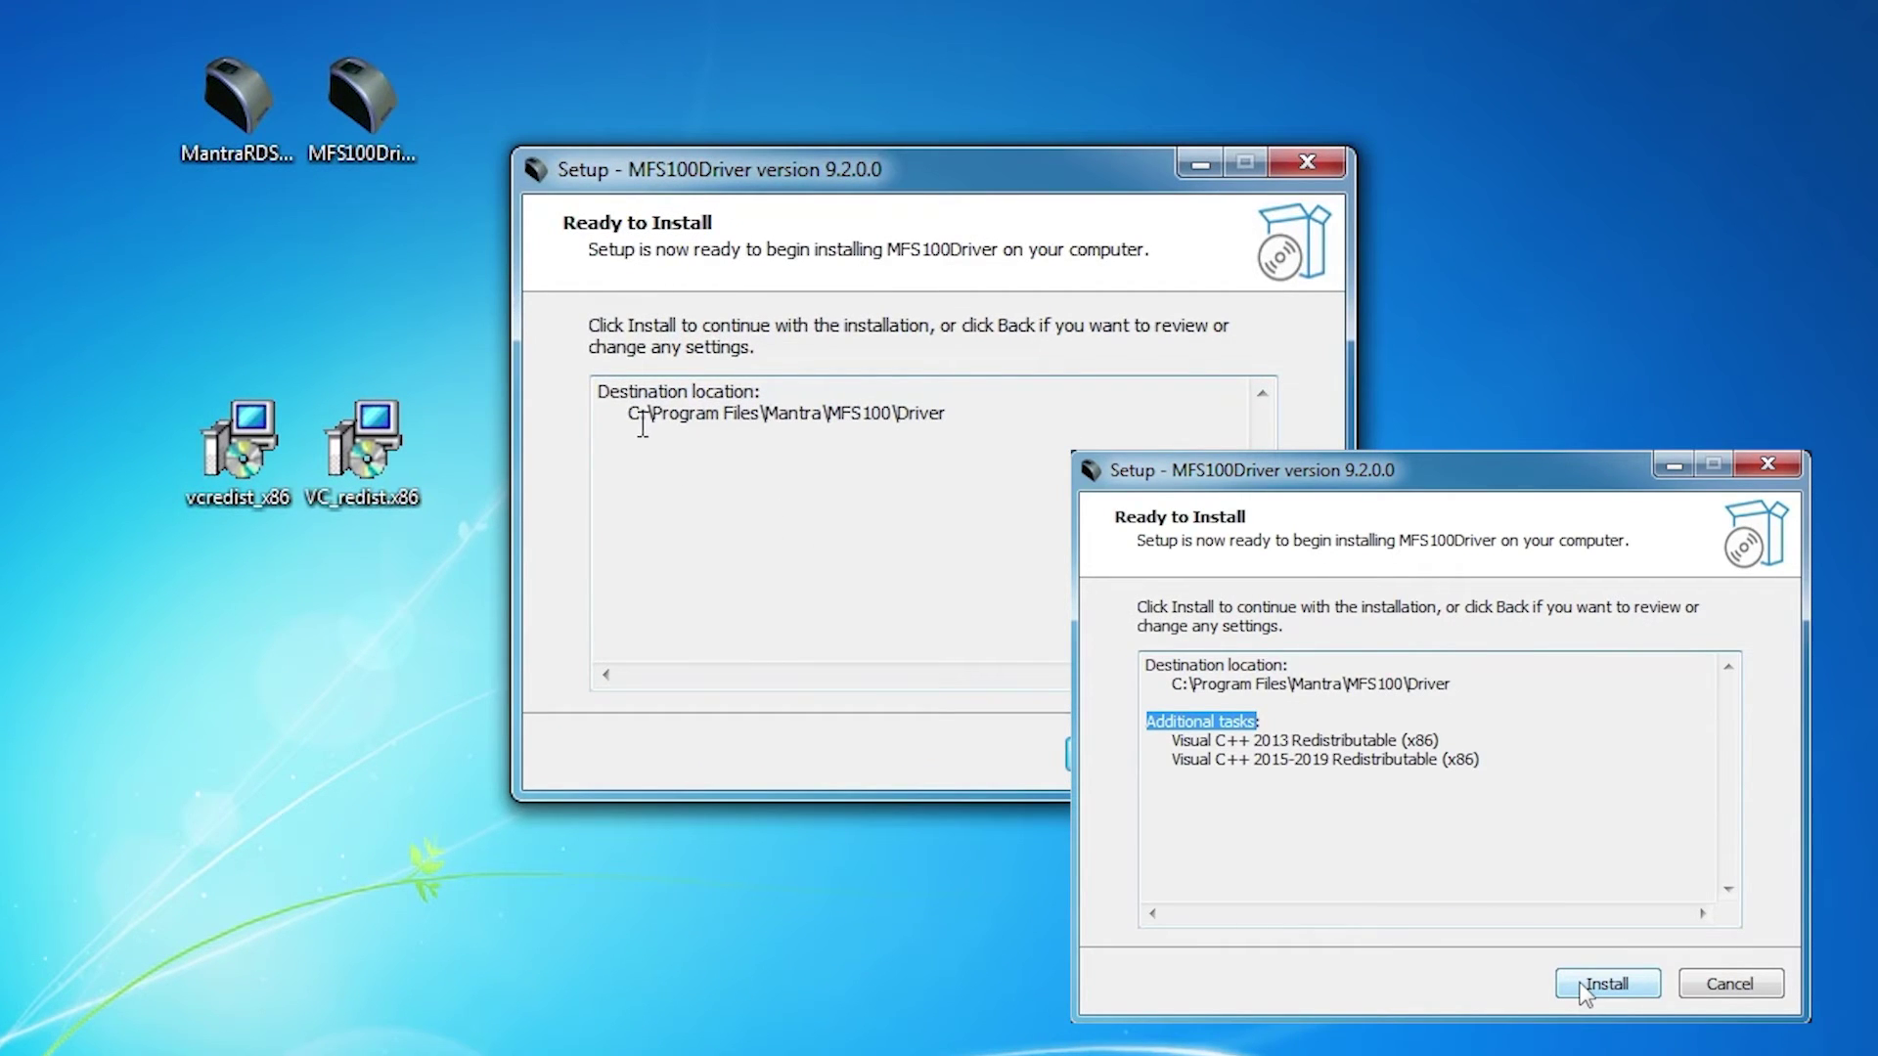
click(1146, 753)
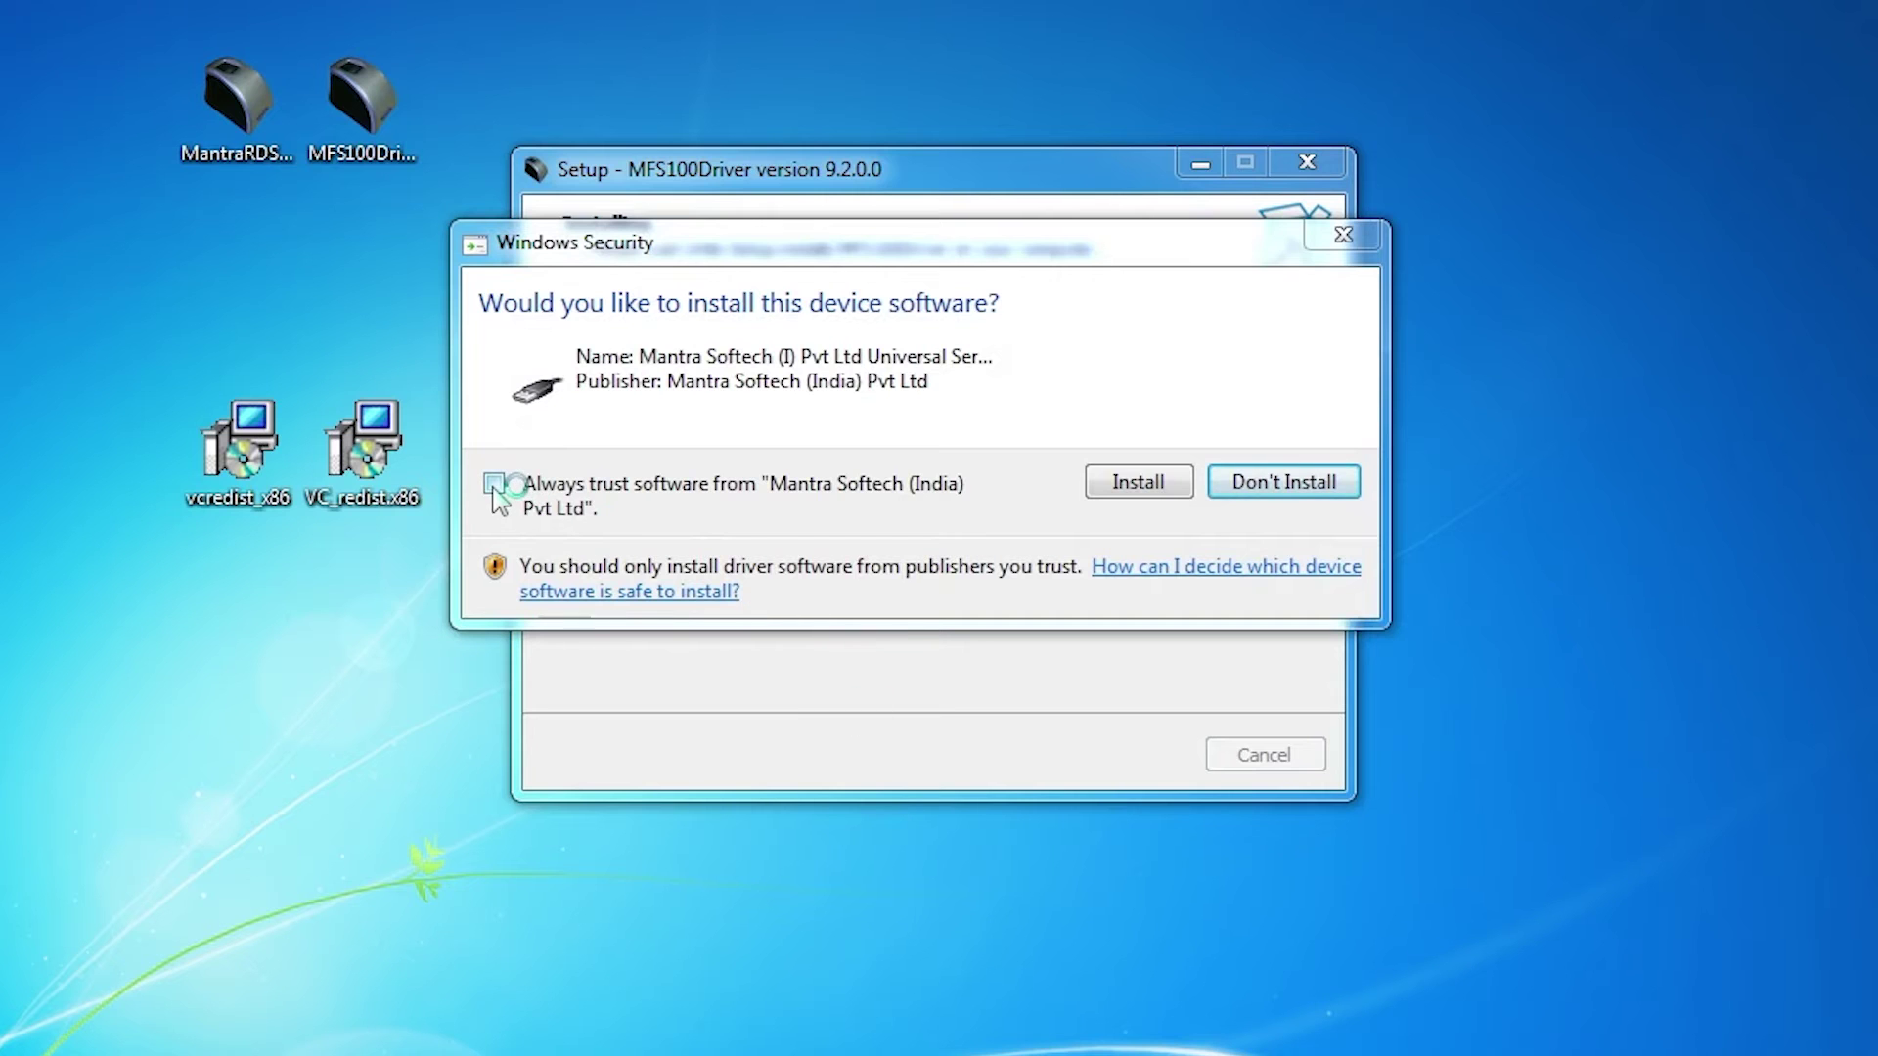
click(495, 486)
click(1124, 483)
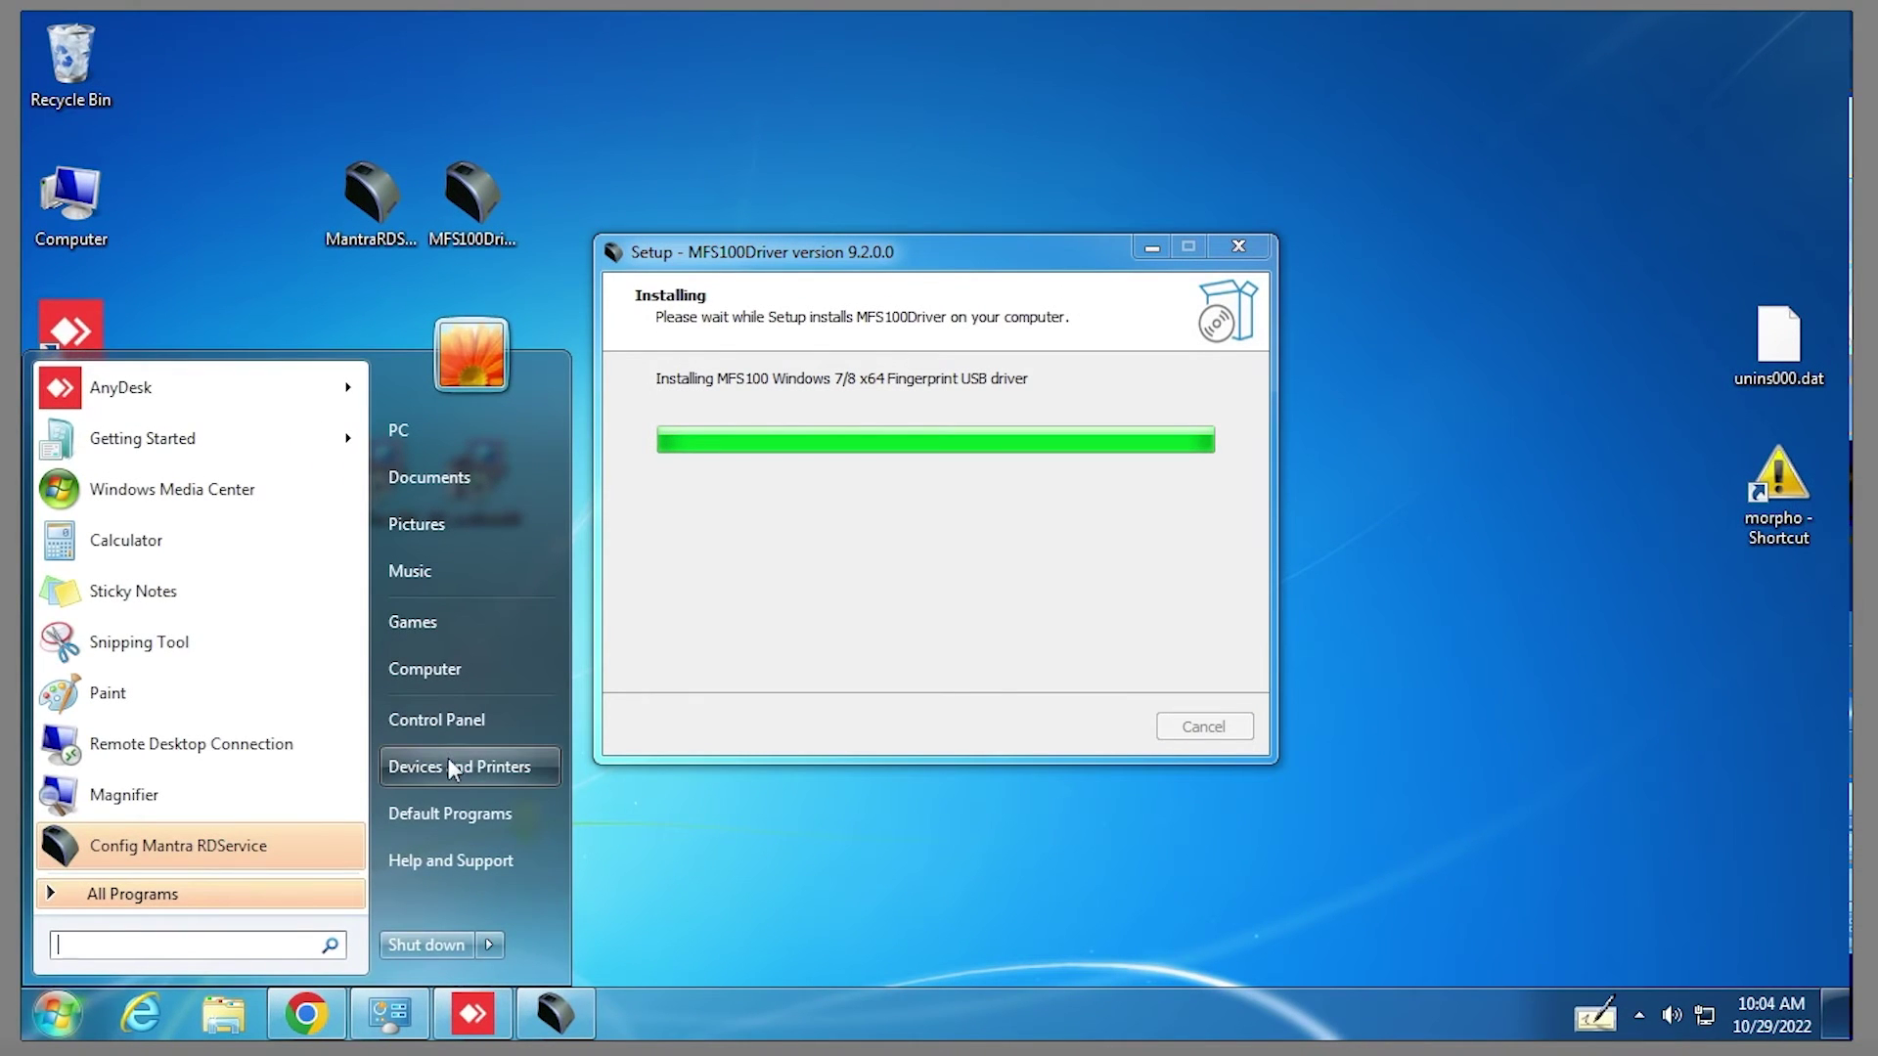
Step: Open Devices and Printers to check for the MFS100 fingerprint device
click(454, 768)
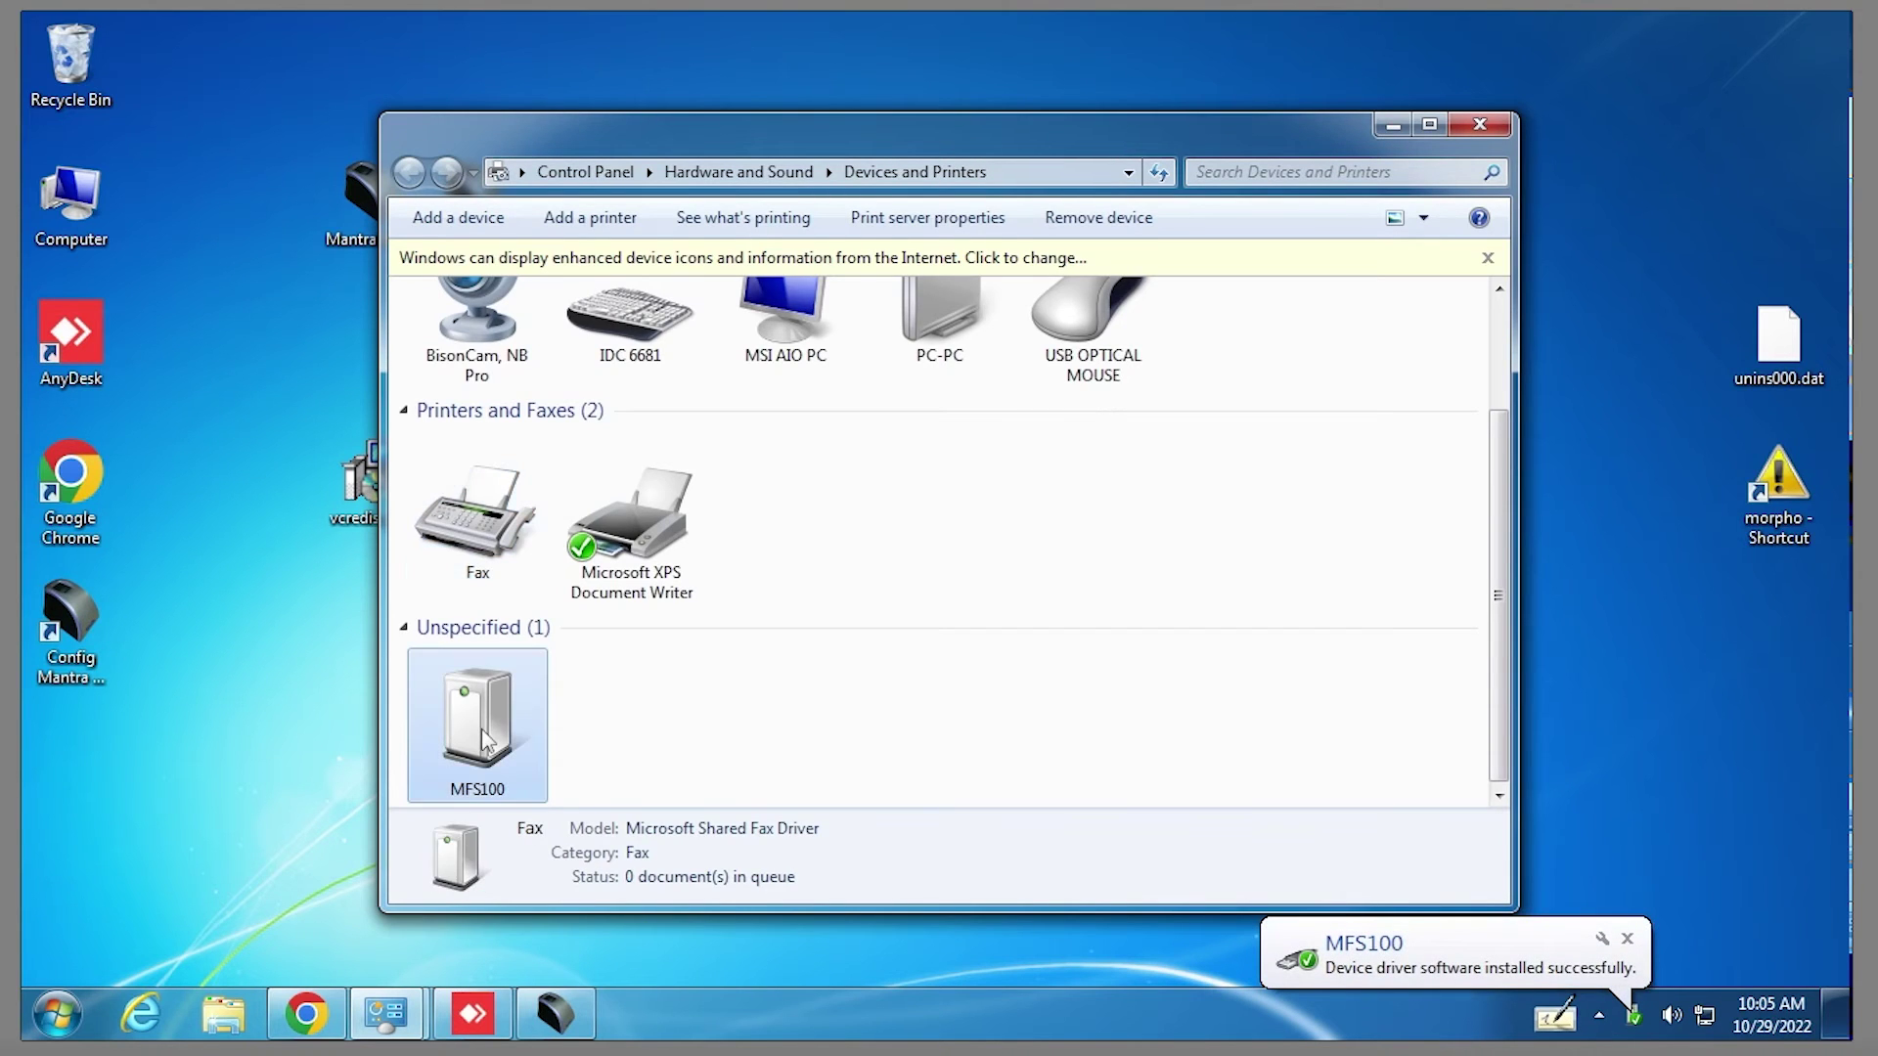
Step: Inspect the MFS100 device under Unspecified in Devices and Printers and finish the MFS100Driver 9.2.0.0 setup
click(482, 733)
right_click(482, 734)
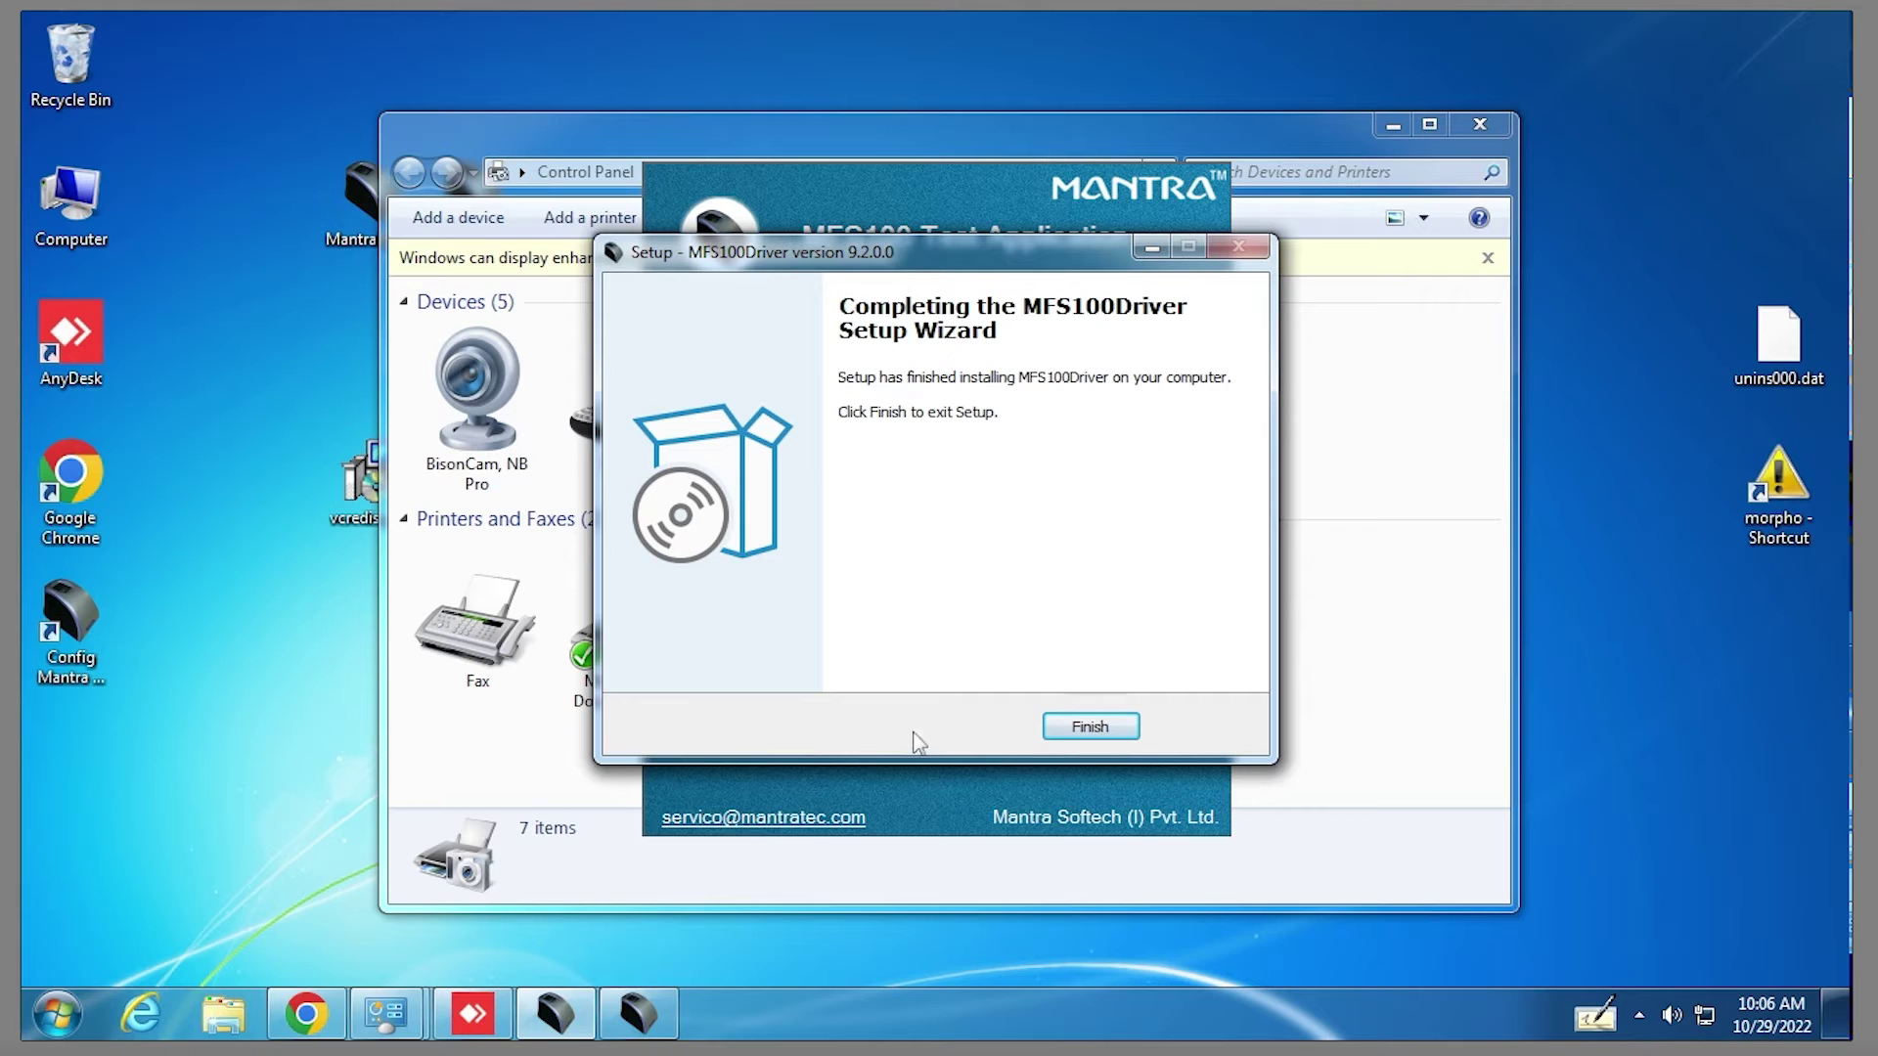
click(1078, 726)
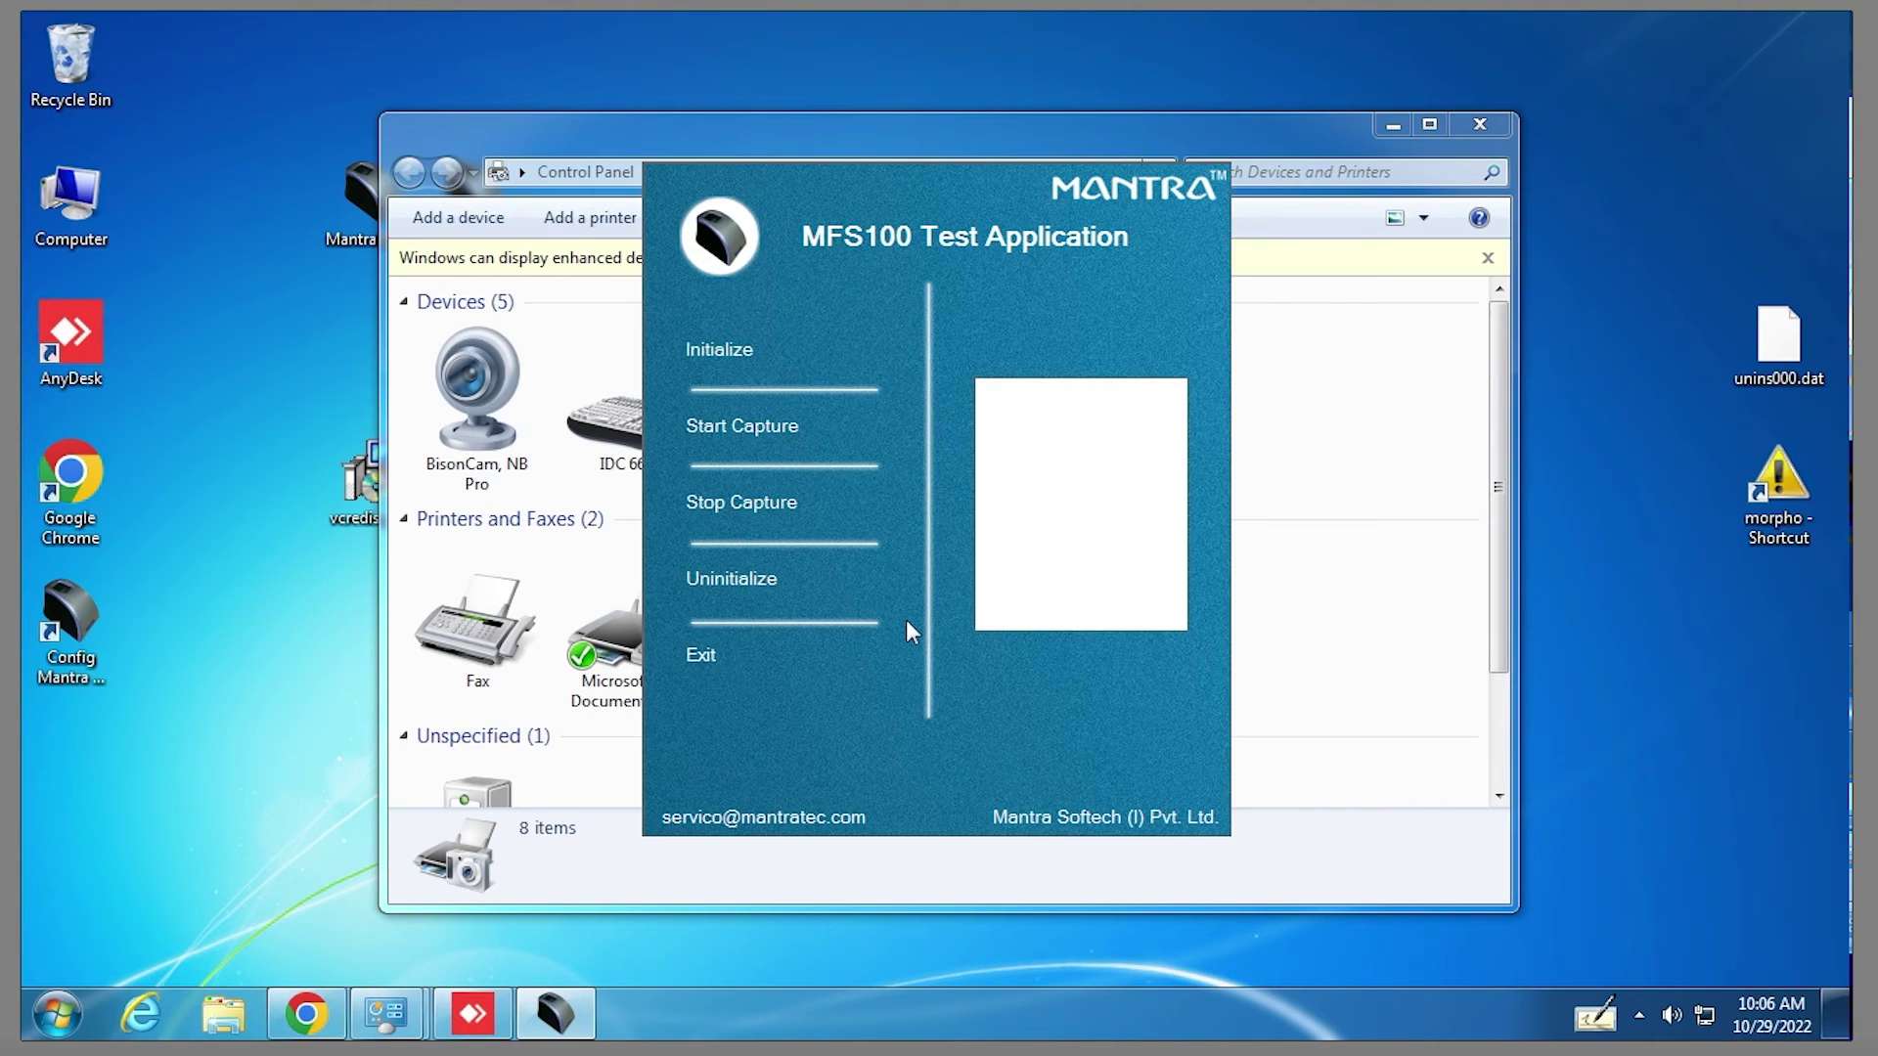
Step: Check the MFS100 entry in Devices and Printers, and return to the MFS100 Test Application
click(577, 773)
scroll(577, 772, down, 1)
click(555, 1014)
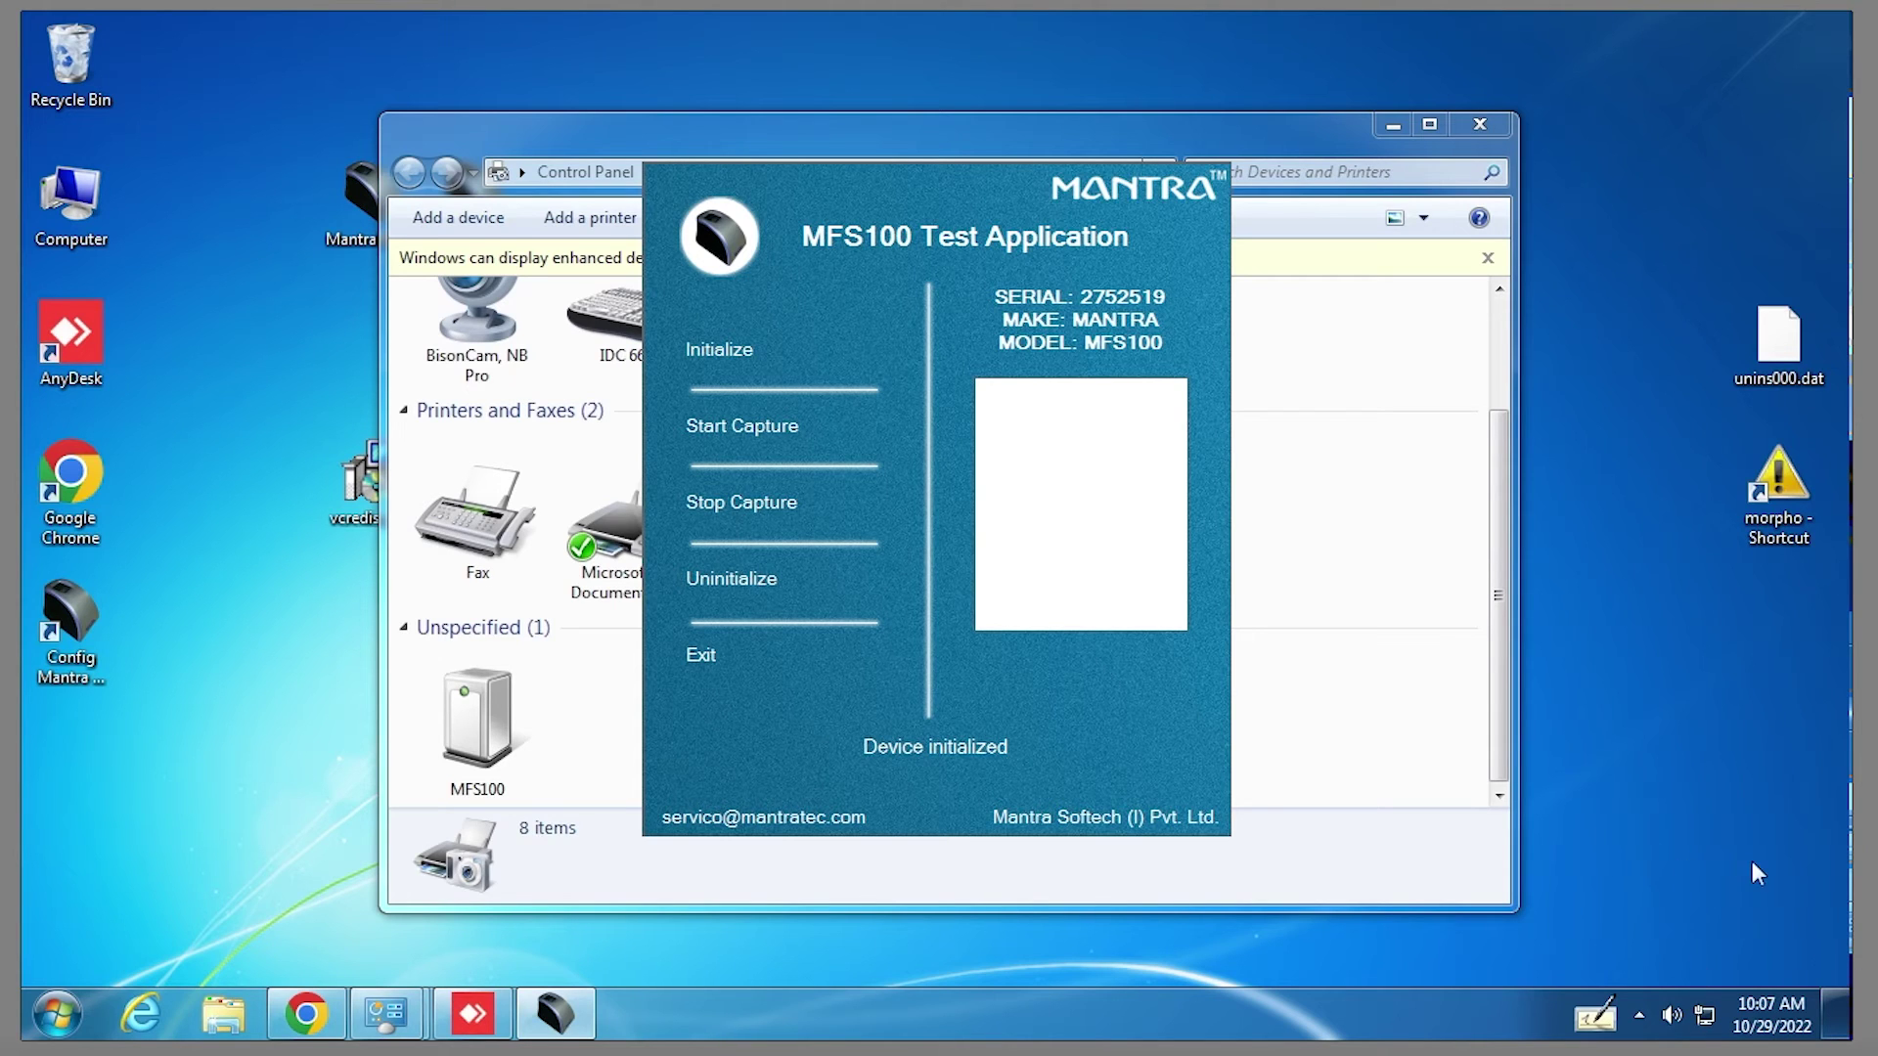
Step: Restart the remote Windows 7 computer
click(57, 1014)
click(406, 946)
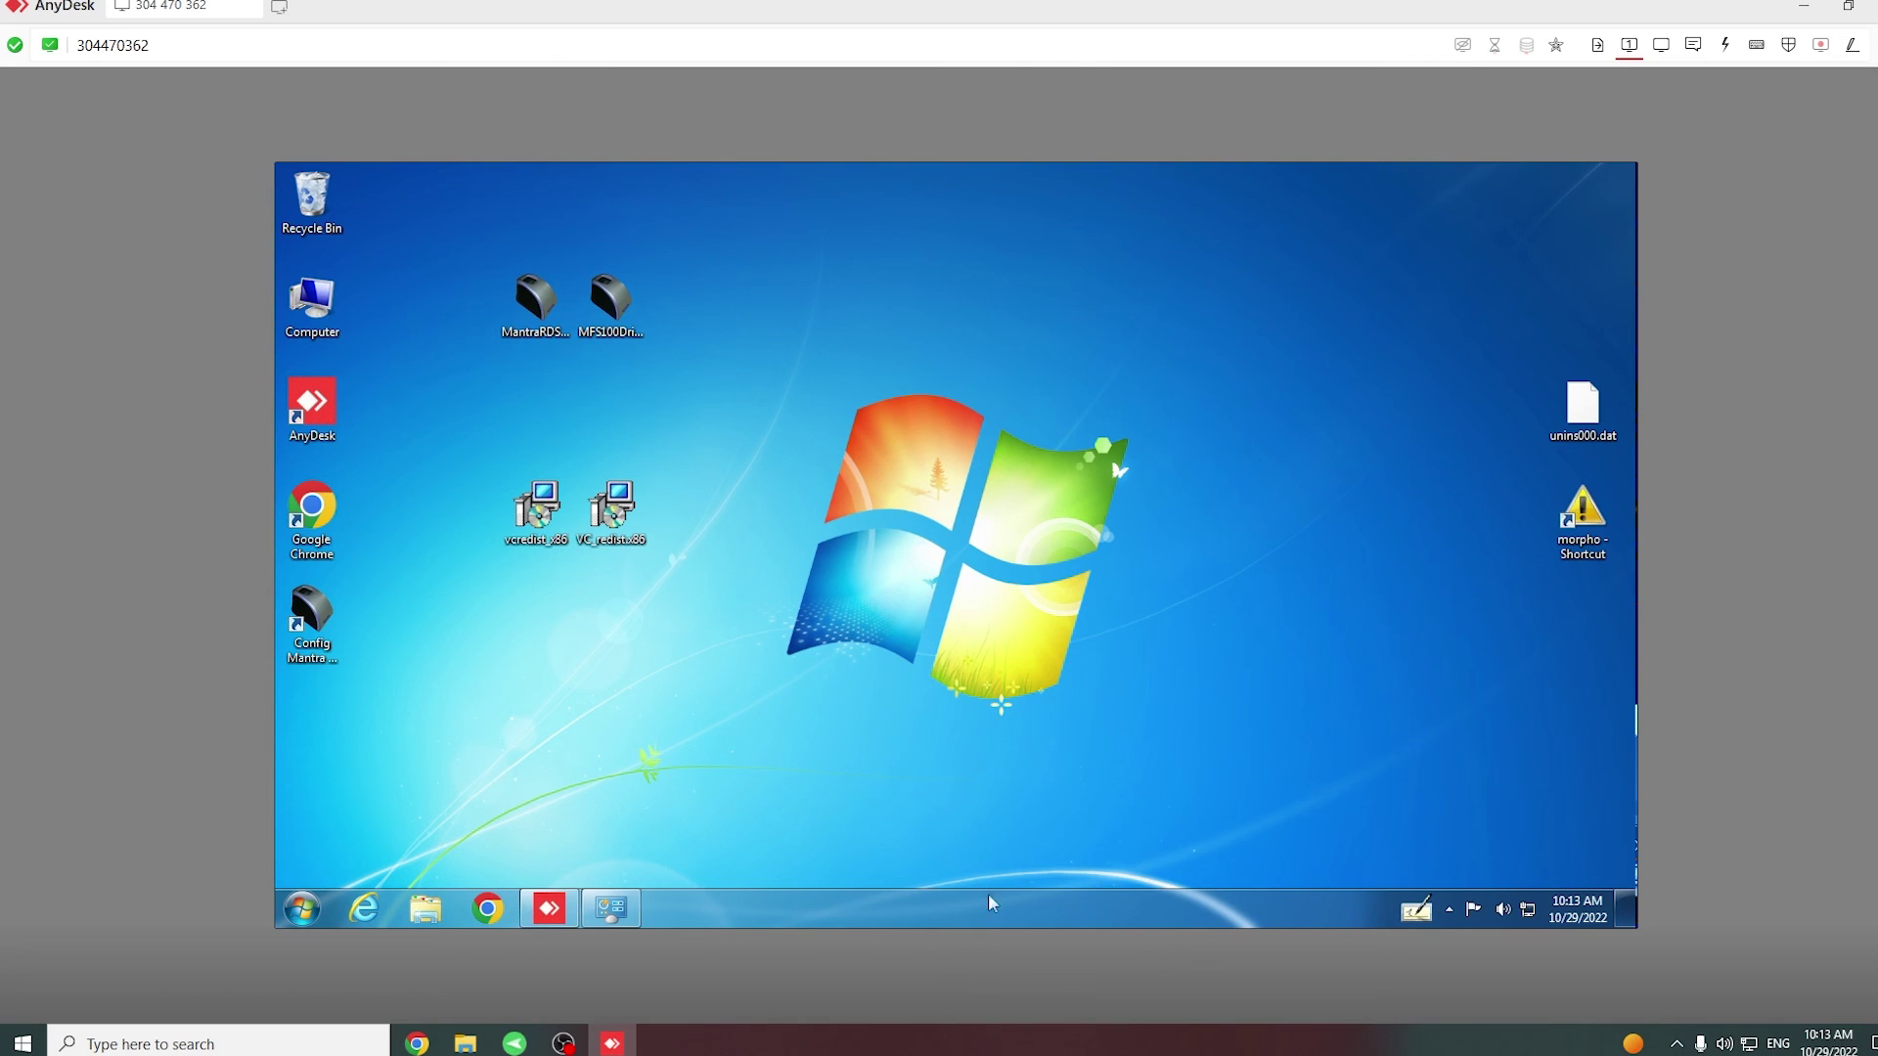
Step: Bring up Devices and Printers and inspect the MFS100 device under Unspecified
click(634, 914)
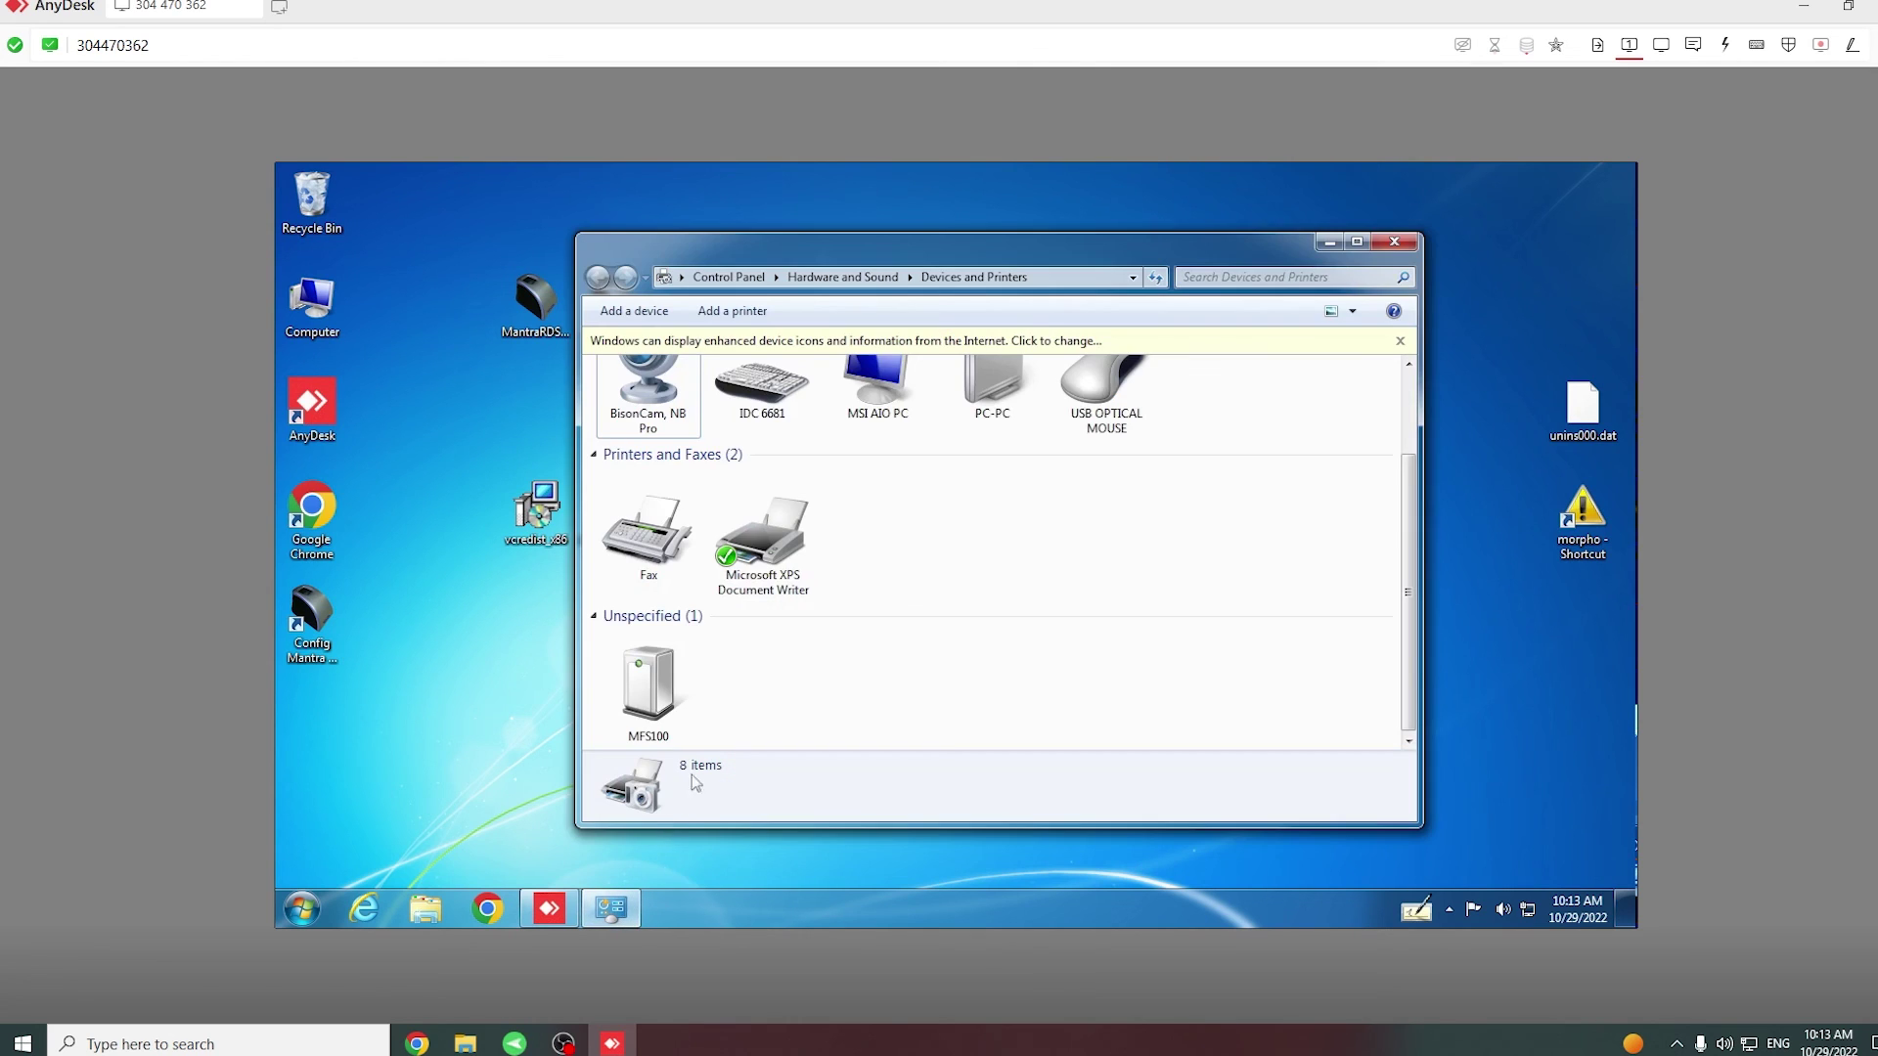
right_click(668, 672)
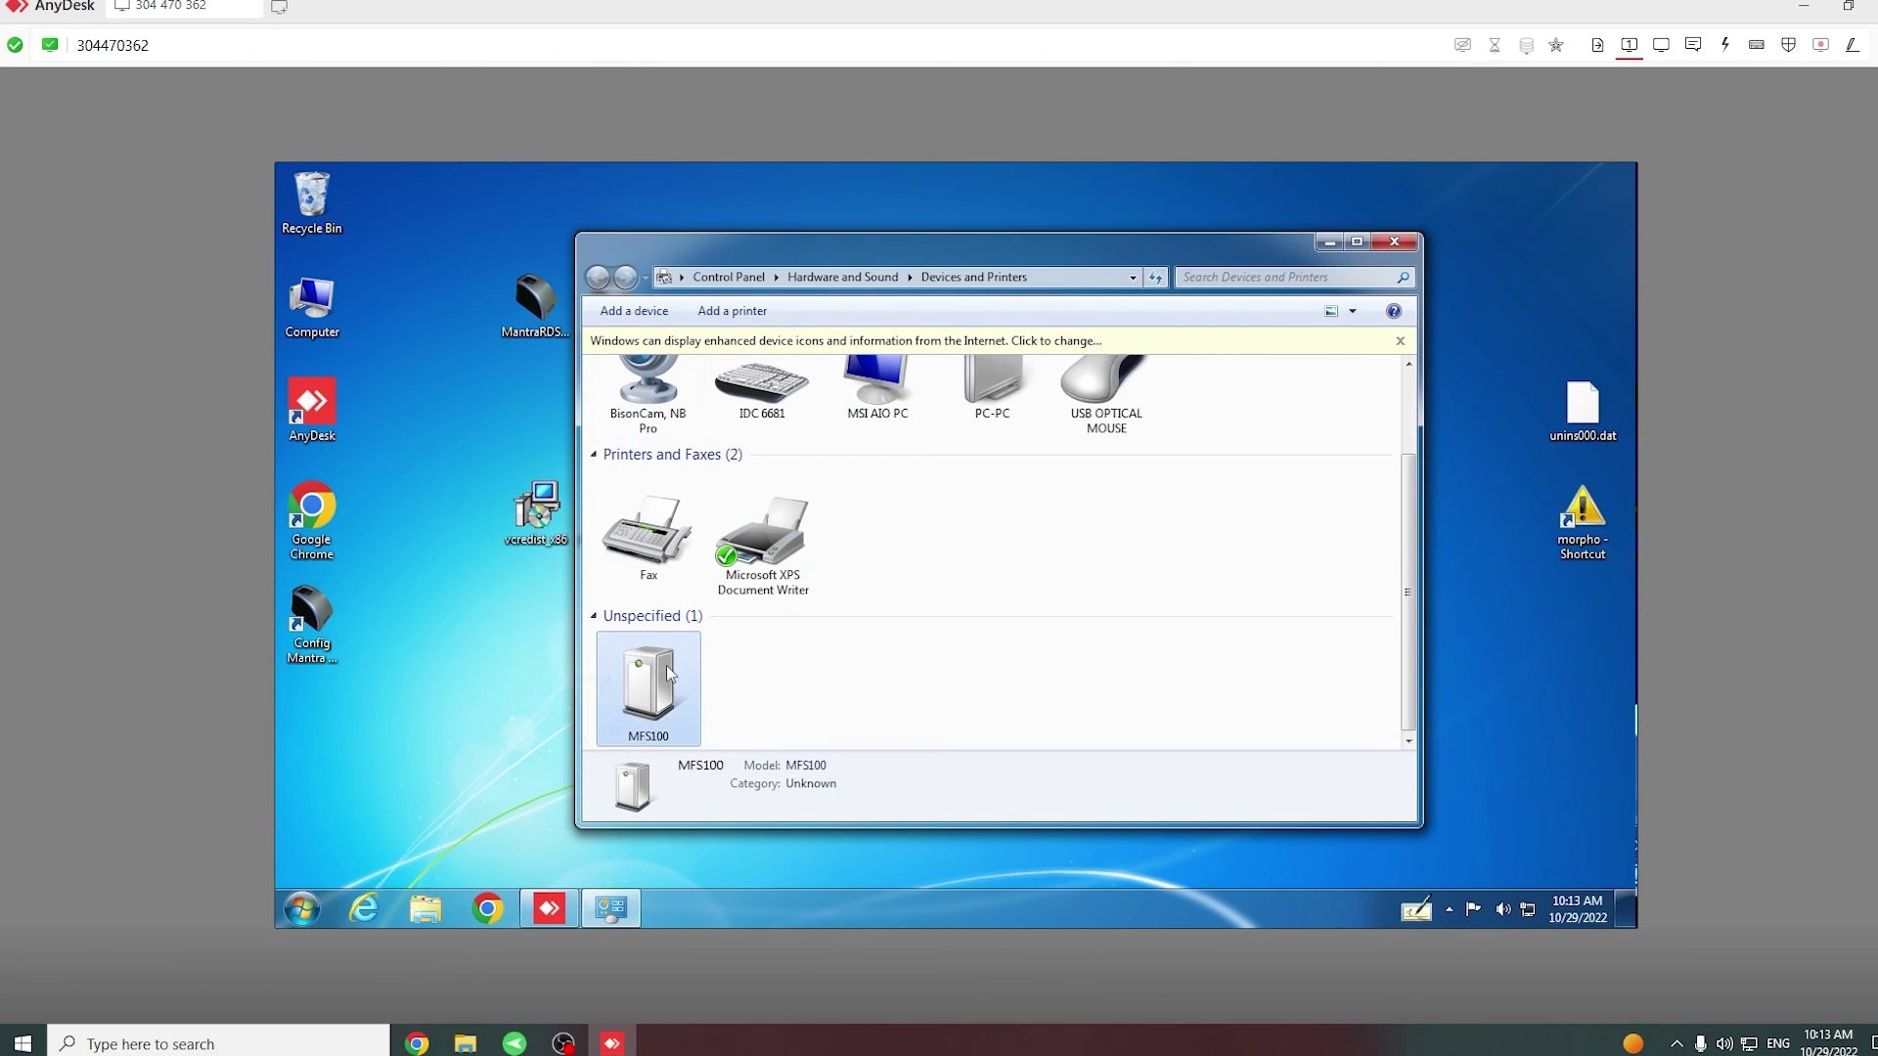